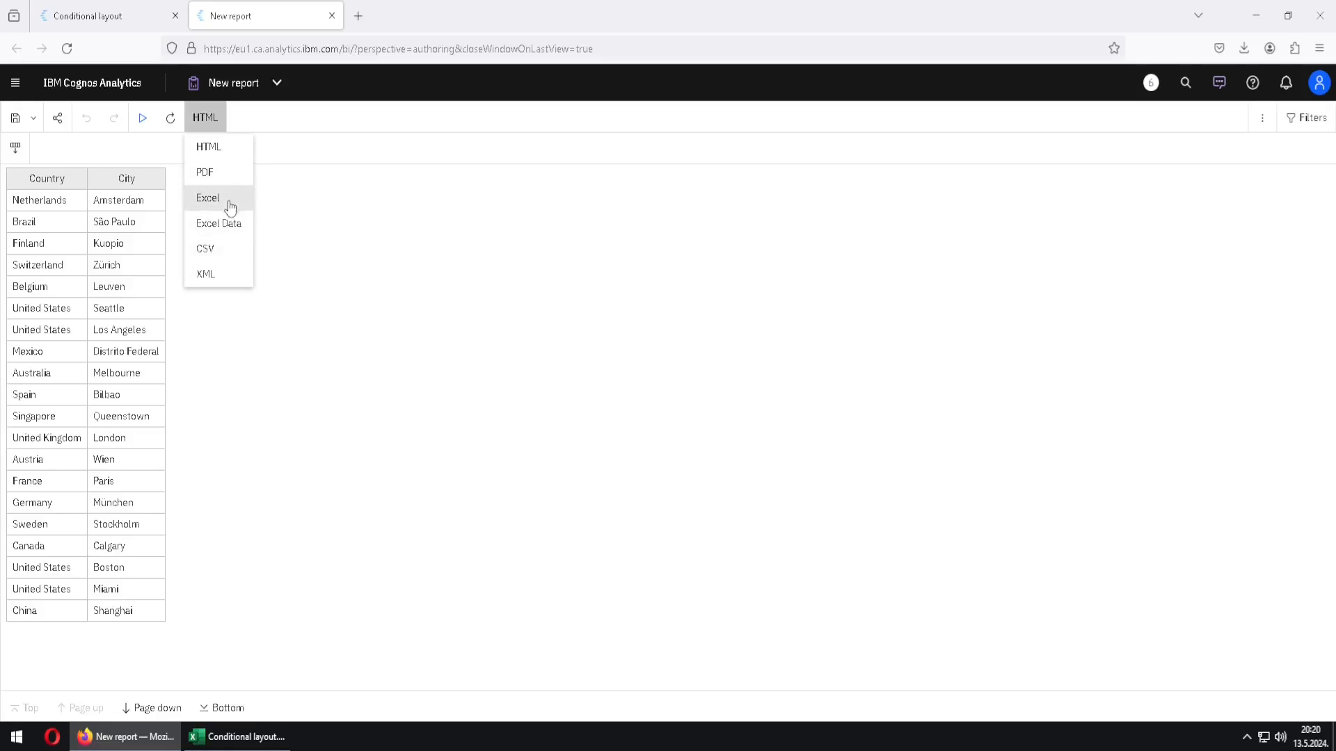
Step: Return to the Conditional layout report and open the Conditional layouts setting in its report-level properties
left_click(279, 121)
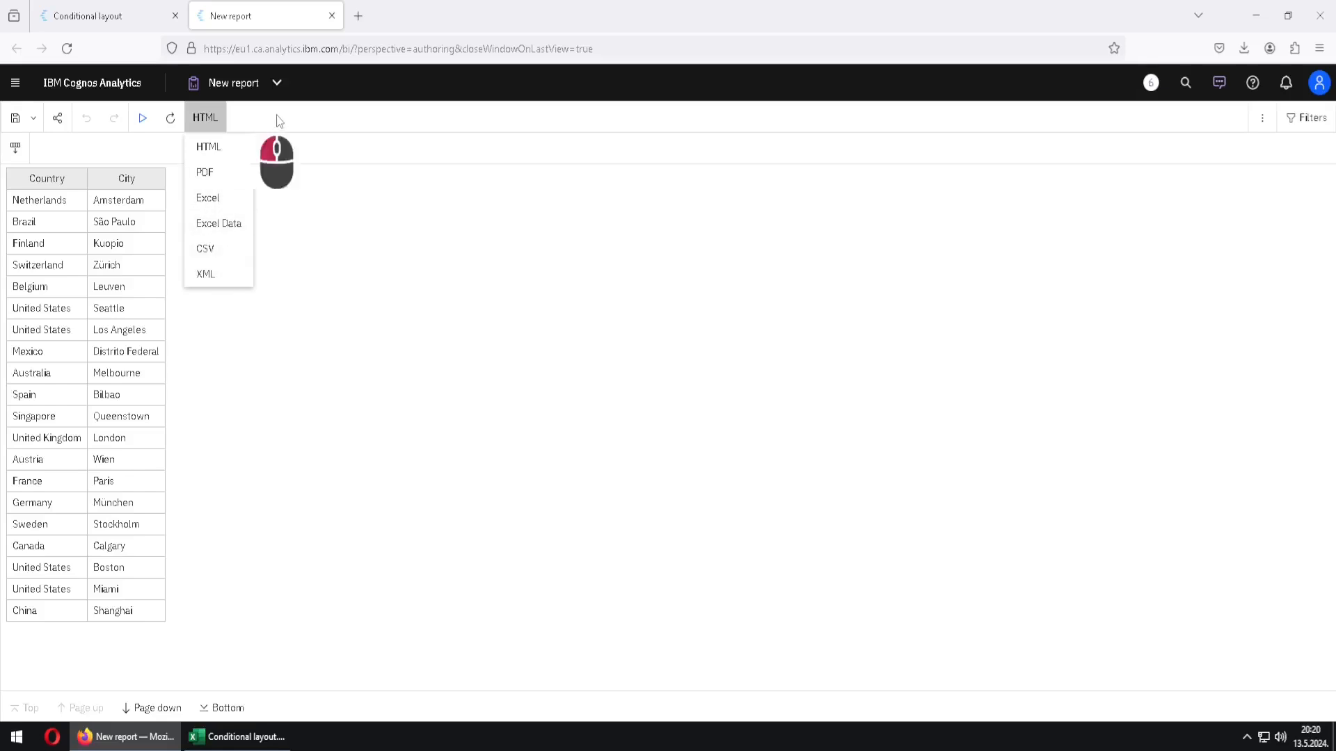
left_click(119, 23)
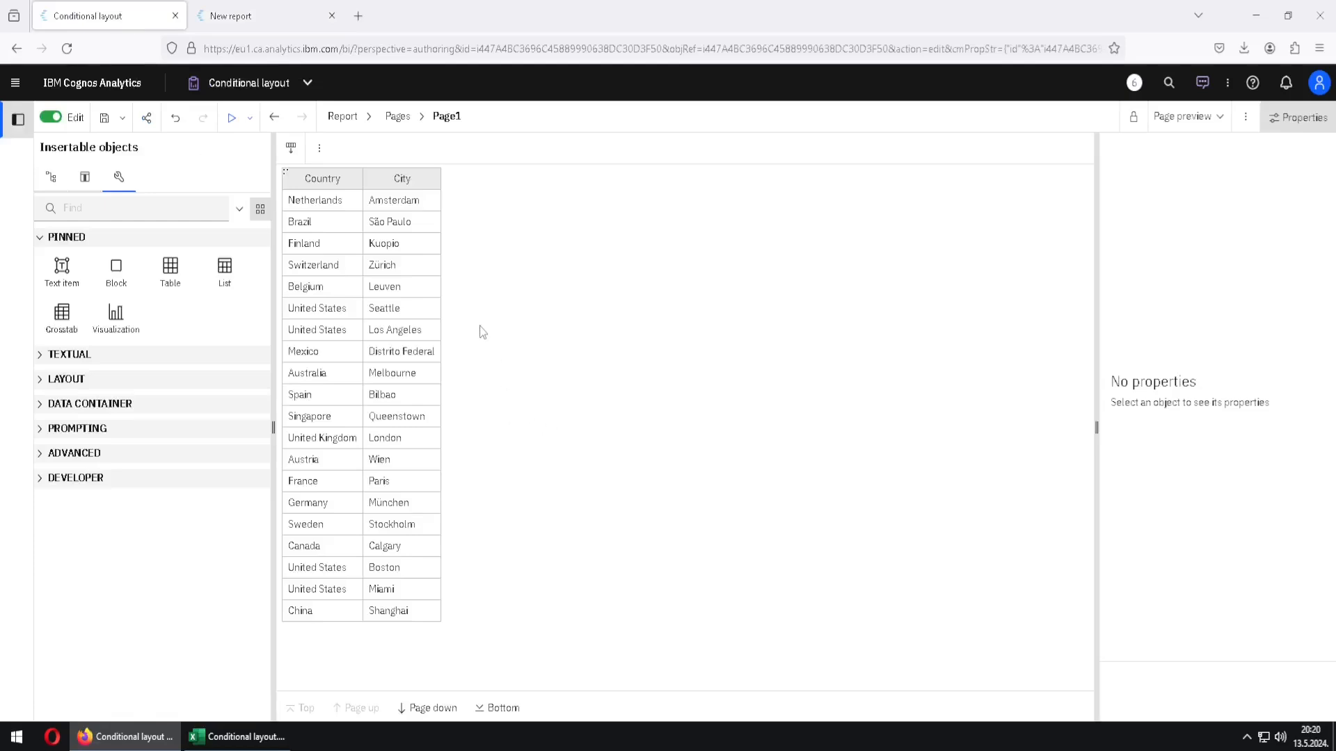
left_click(367, 117)
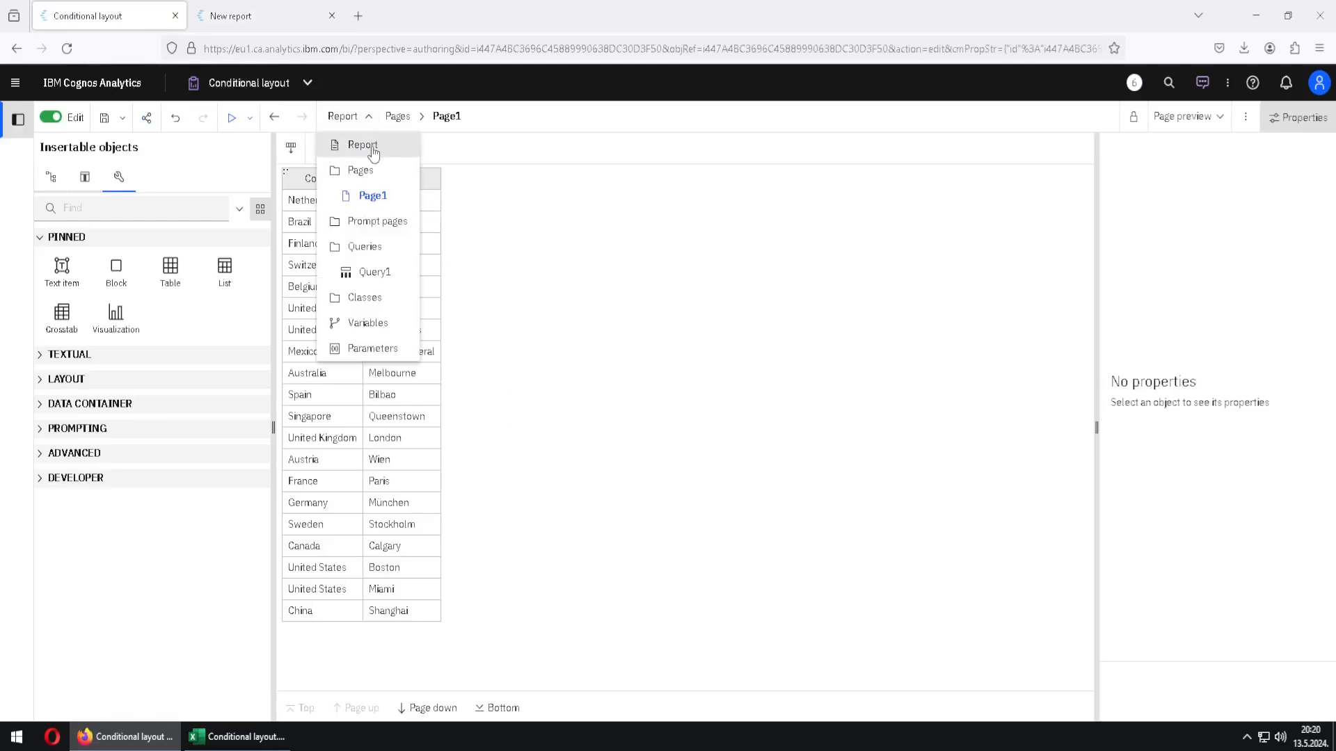
left_click(363, 145)
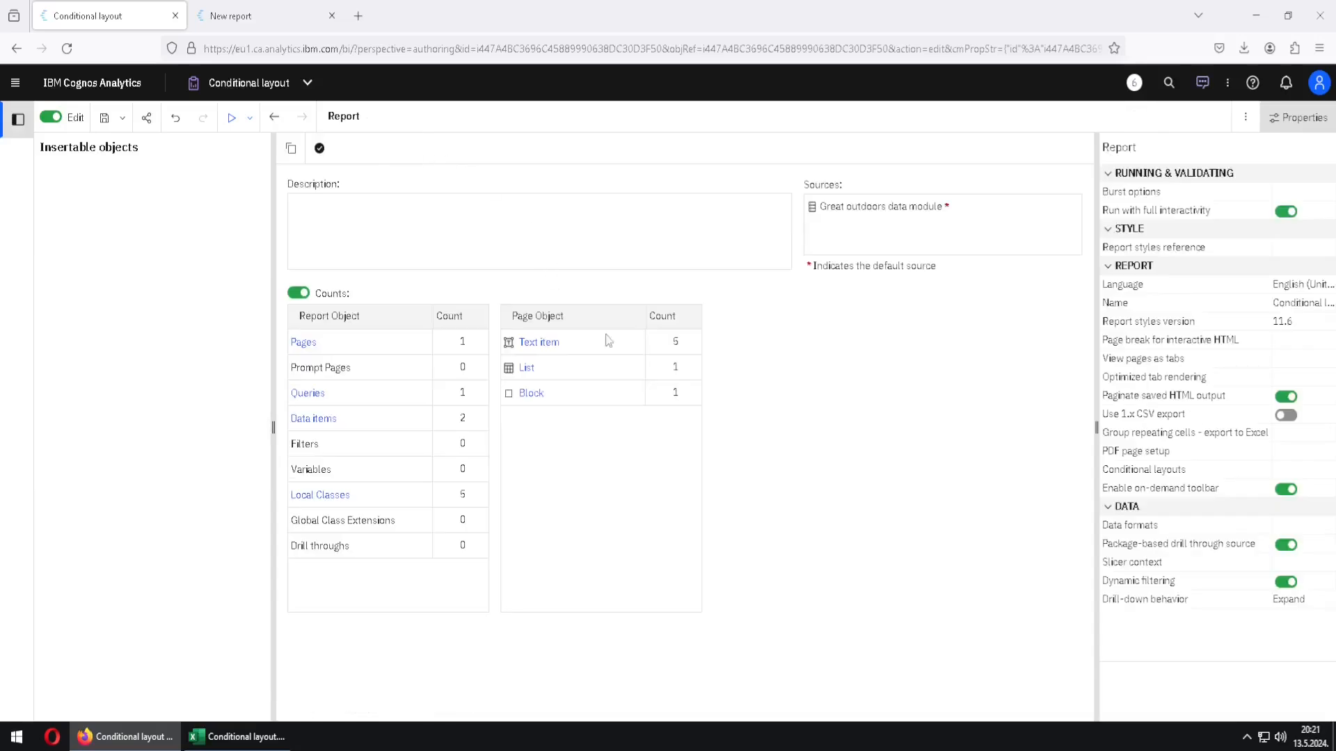
key("ctrl")
mouse_move(1086, 488)
left_mouse_down()
mouse_move(1273, 449)
mouse_move(1327, 458)
left_mouse_up()
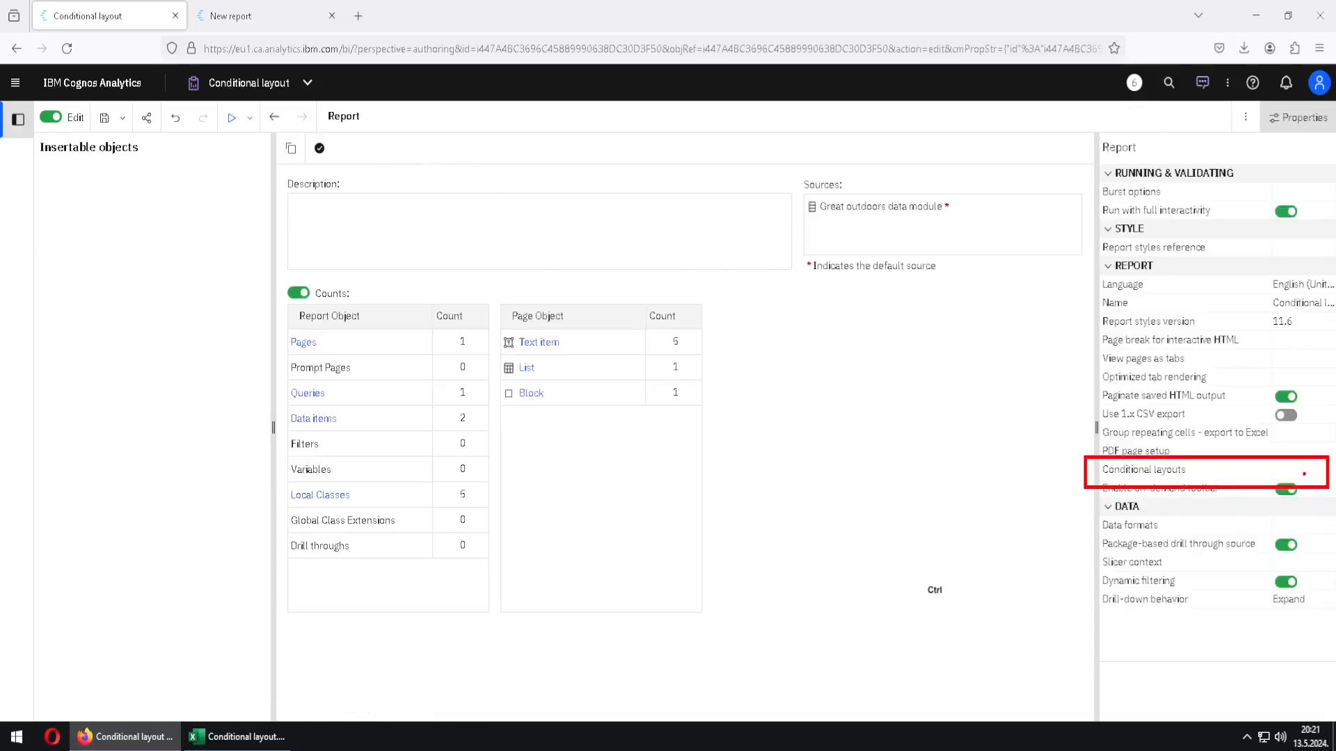
double_click(1248, 478)
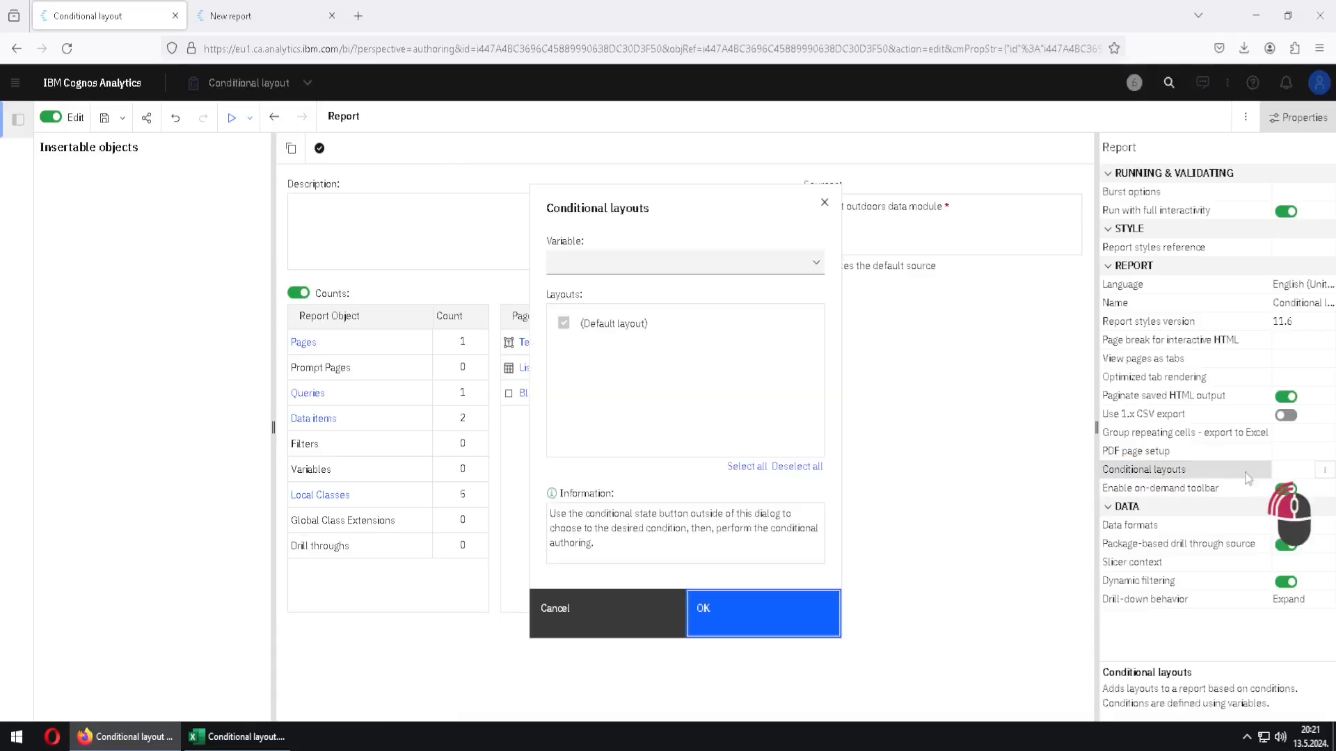
Step: Start a new string variable named varCL for the conditional layouts and add the value PDF
left_click(816, 263)
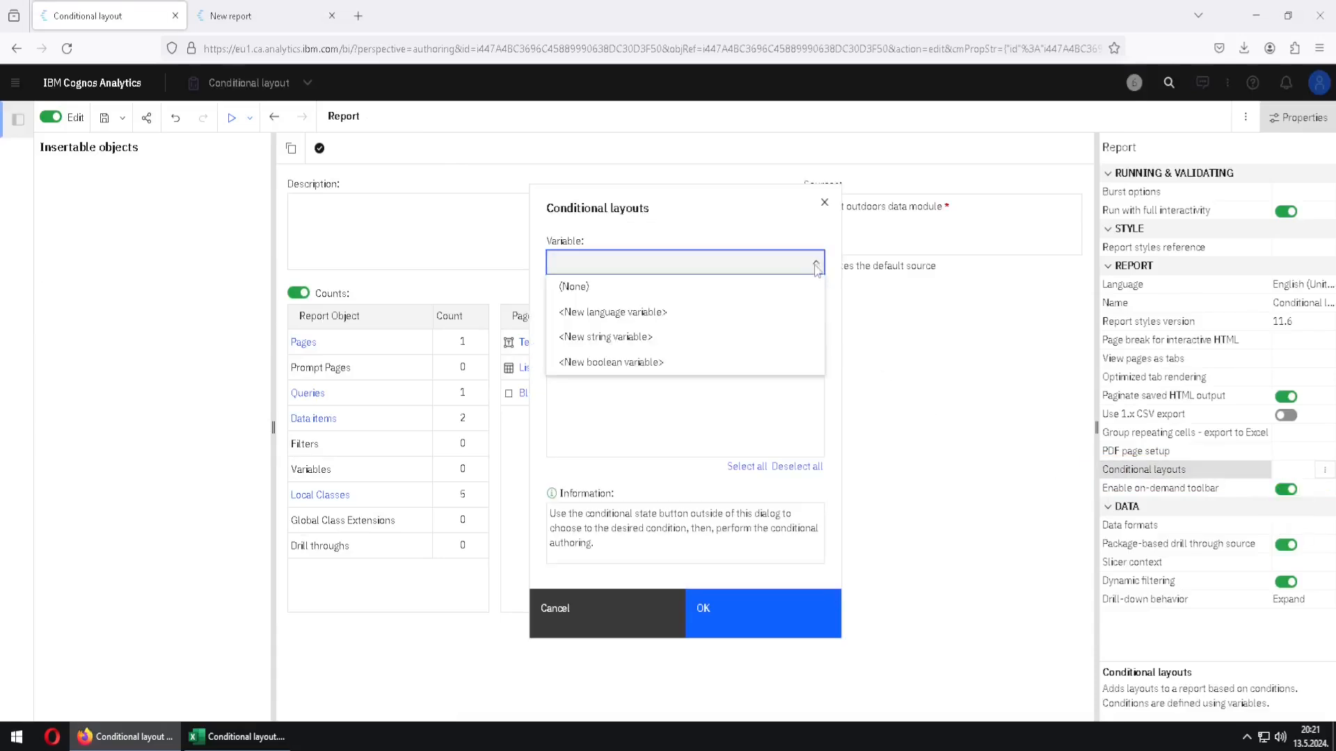
left_click(706, 340)
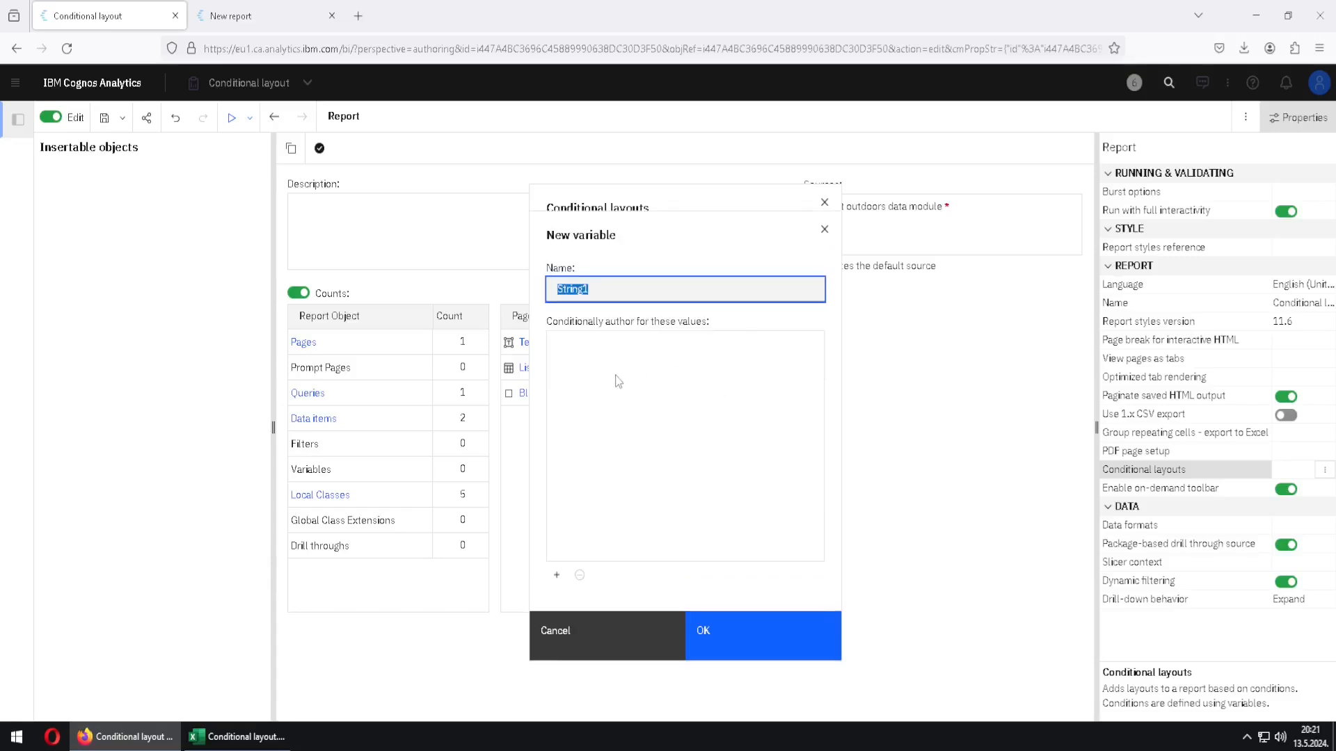
type("varCL")
left_click(557, 575)
type("PDF")
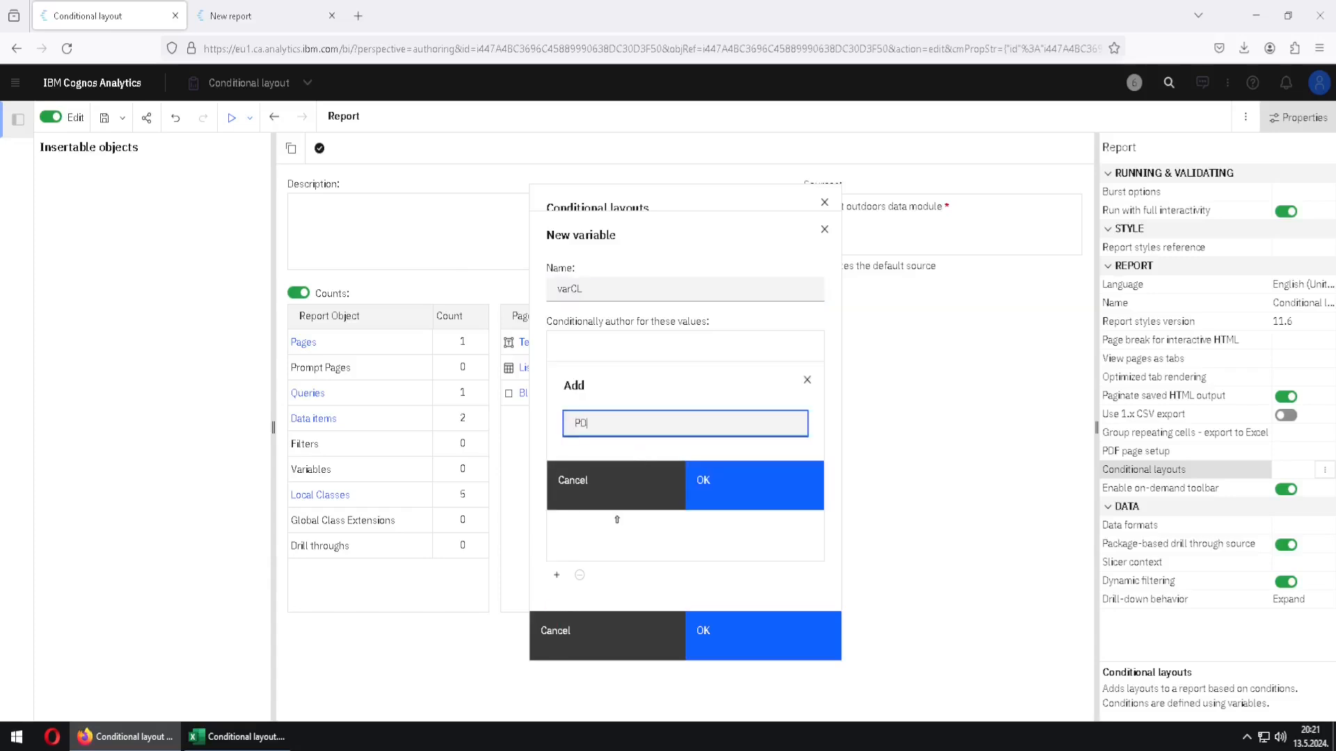
left_click(726, 471)
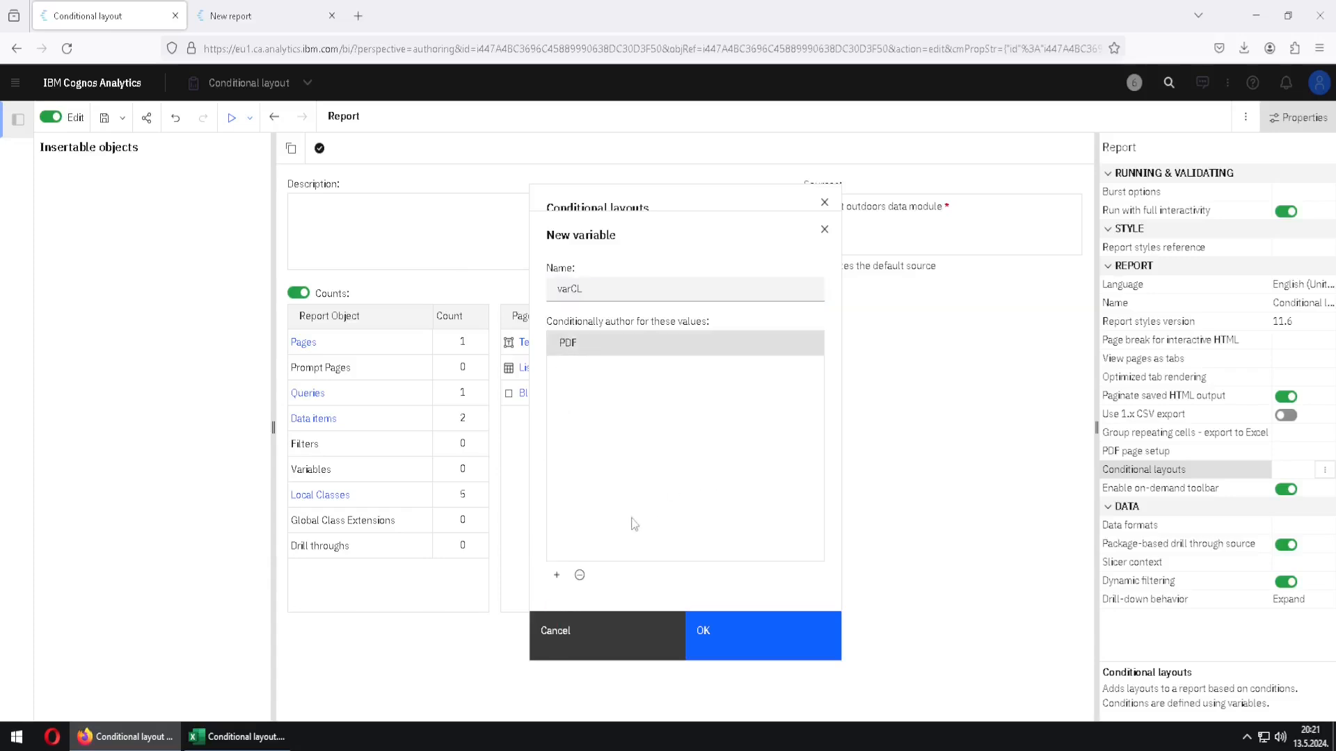
Step: Add spreadsheetML as a second value of the string variable and accept the variable definition
left_click(558, 577)
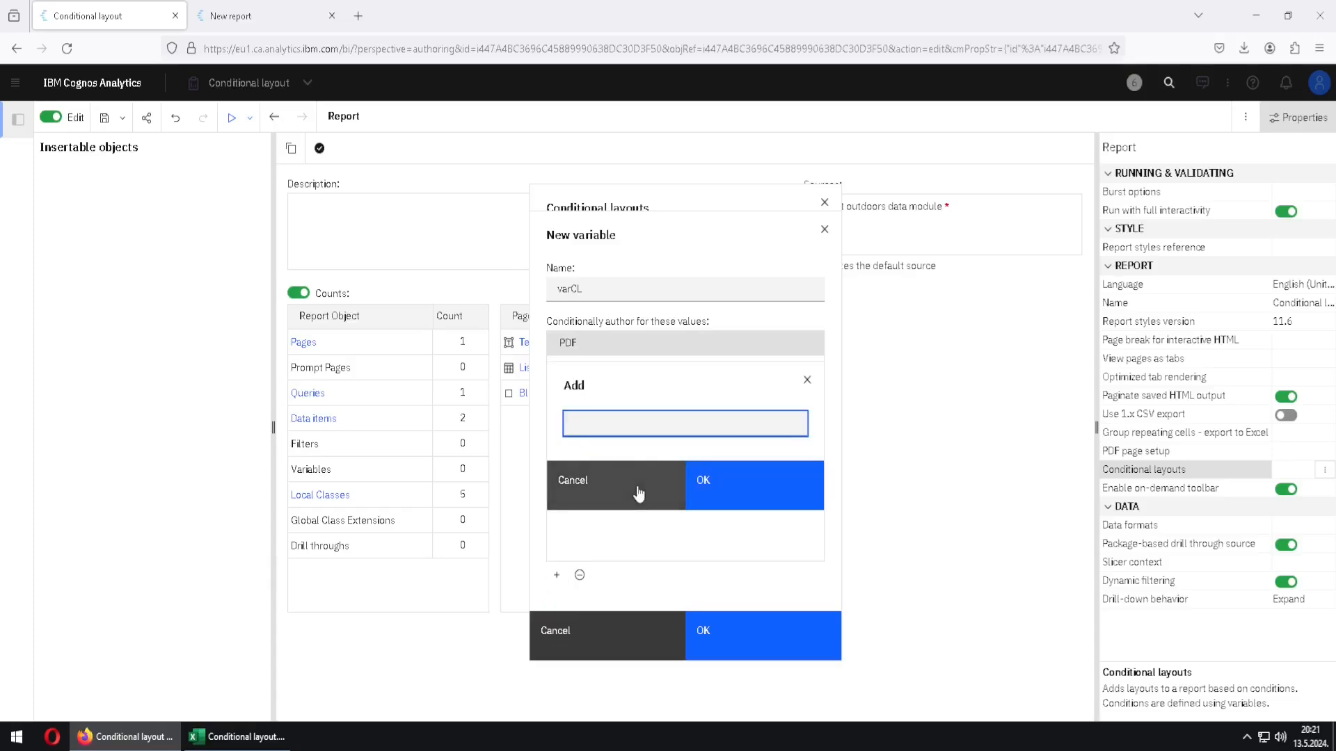
type("spreadsheetML")
left_click(759, 468)
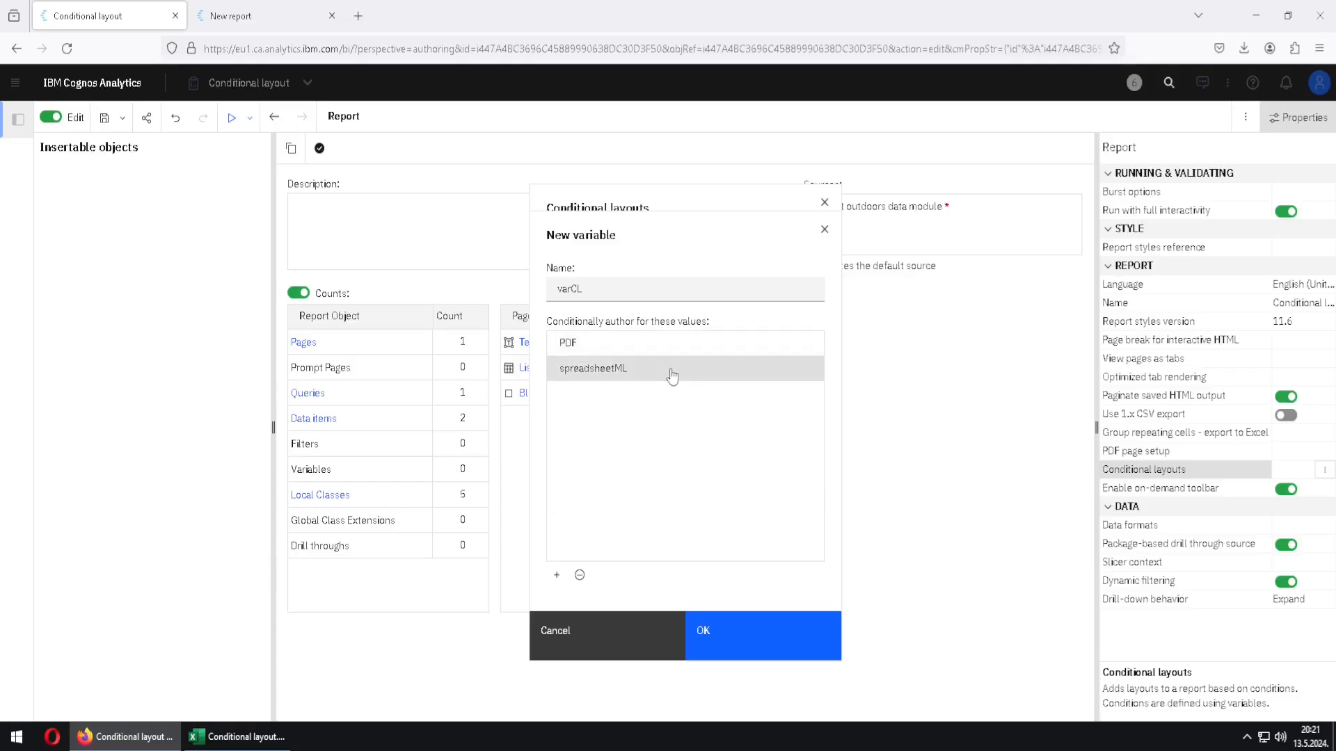
left_click(664, 344)
left_click(652, 373)
left_click(738, 630)
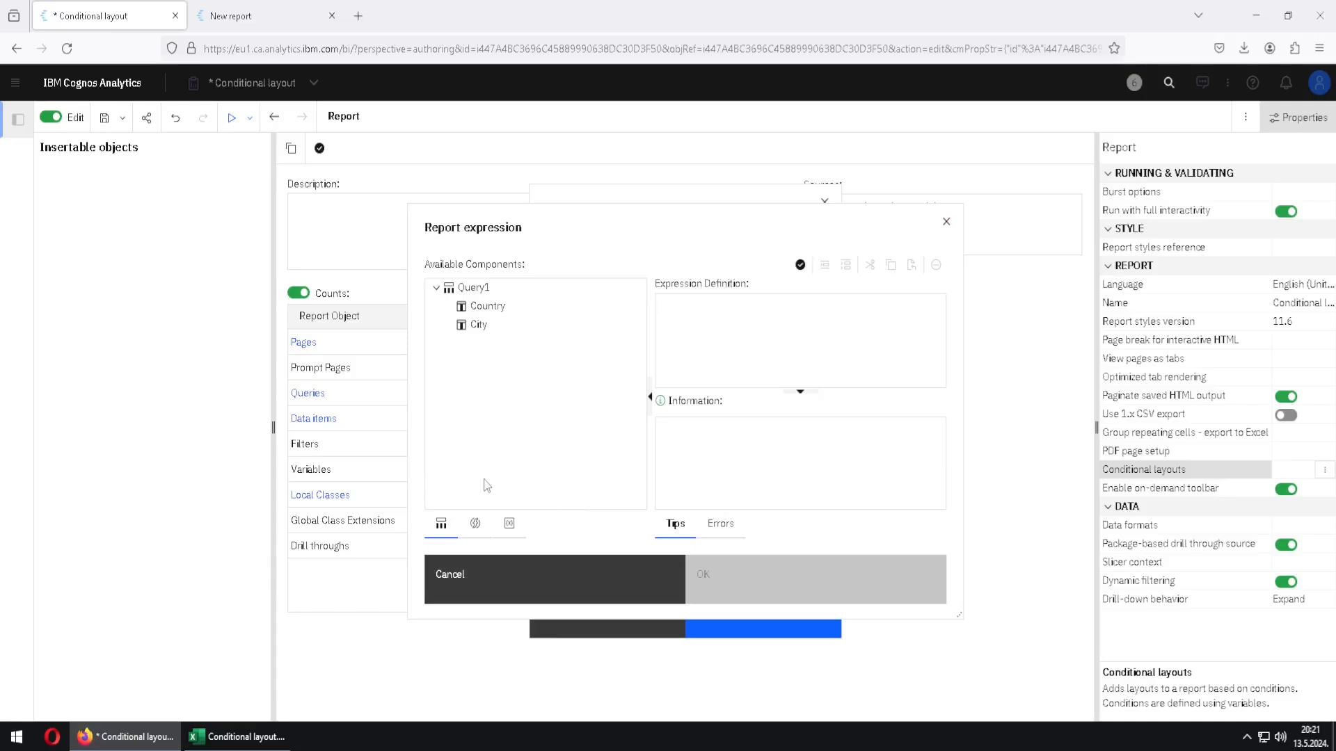
Step: Insert the report function ReportOutput () as the variable's expression
left_click(476, 527)
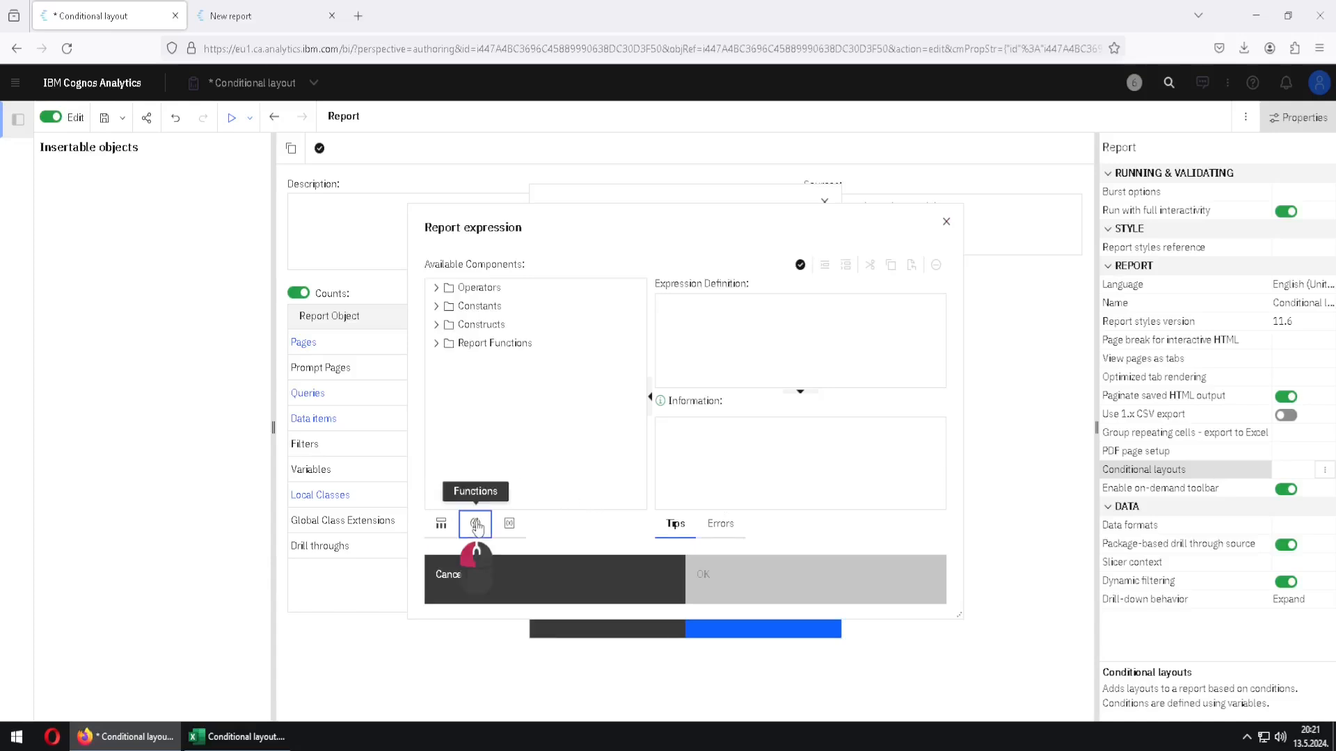
left_click(437, 344)
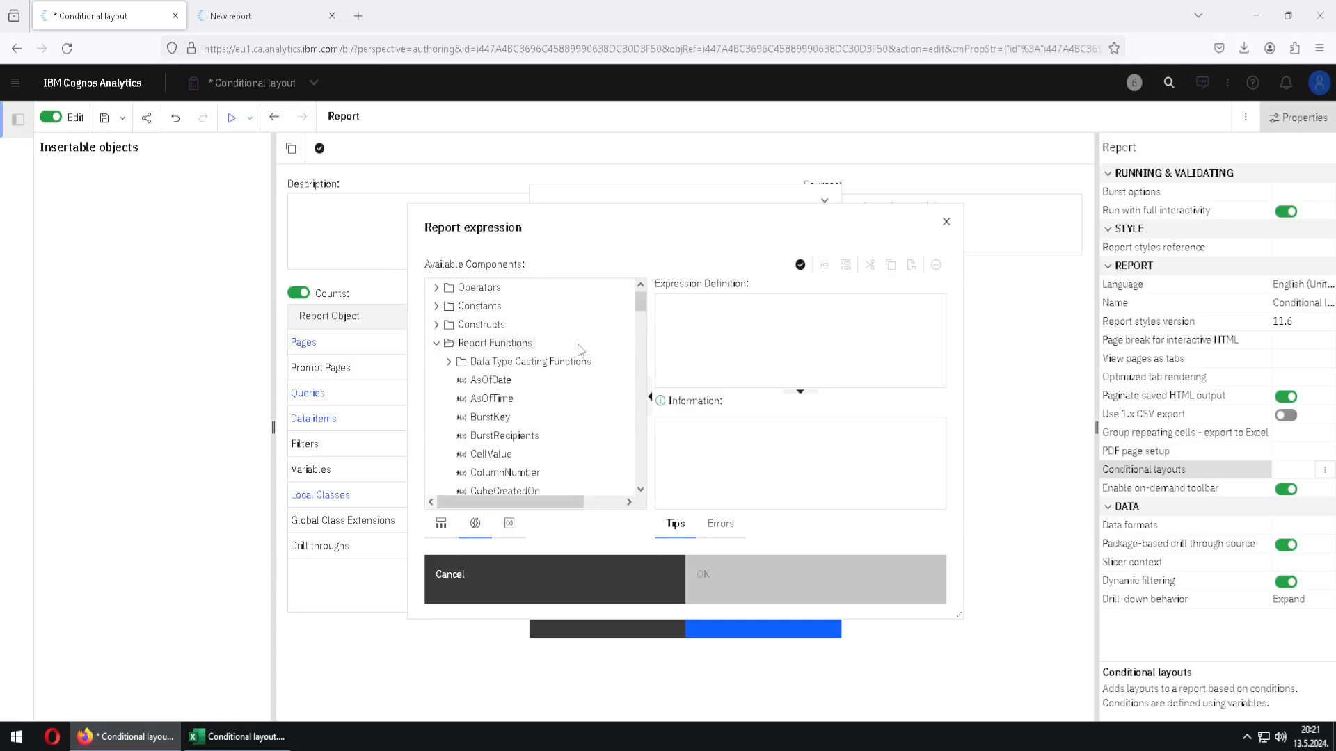
scroll(603, 431, "down", 5)
scroll(600, 420, "down", 5)
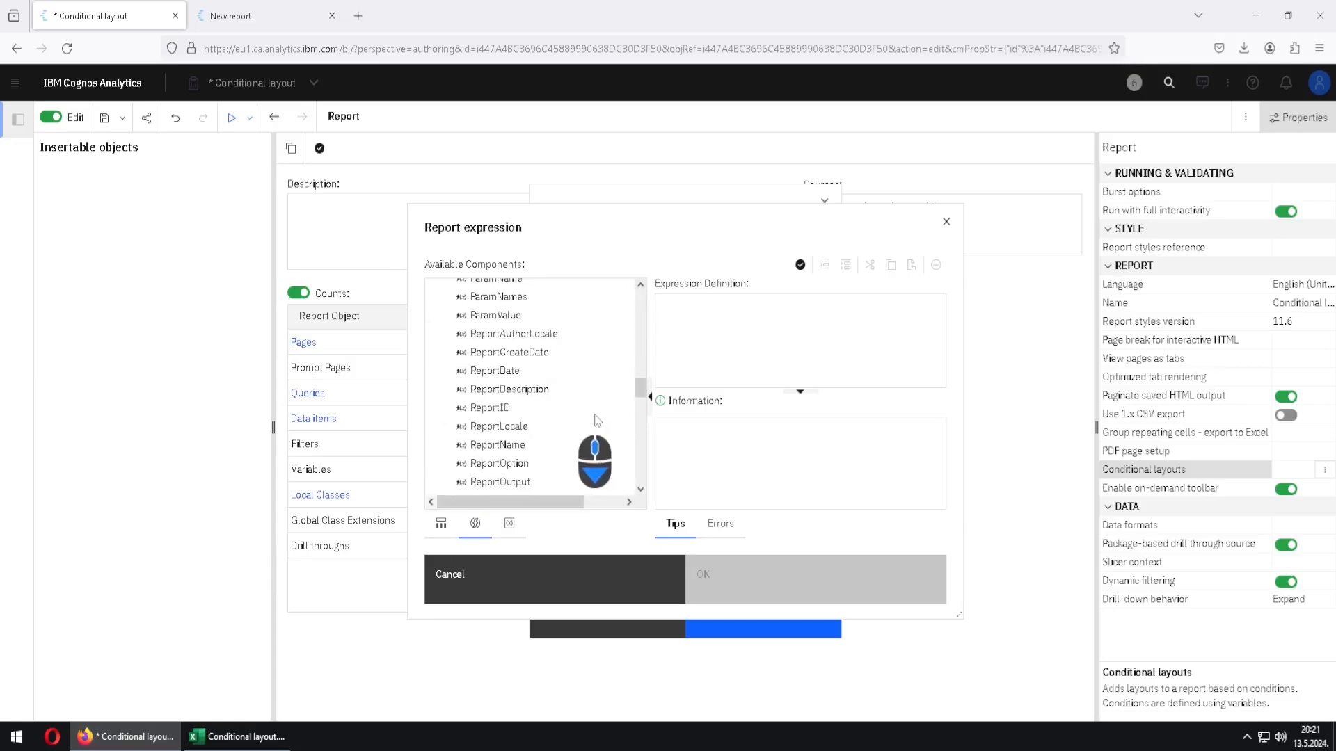
scroll(596, 420, "down", 3)
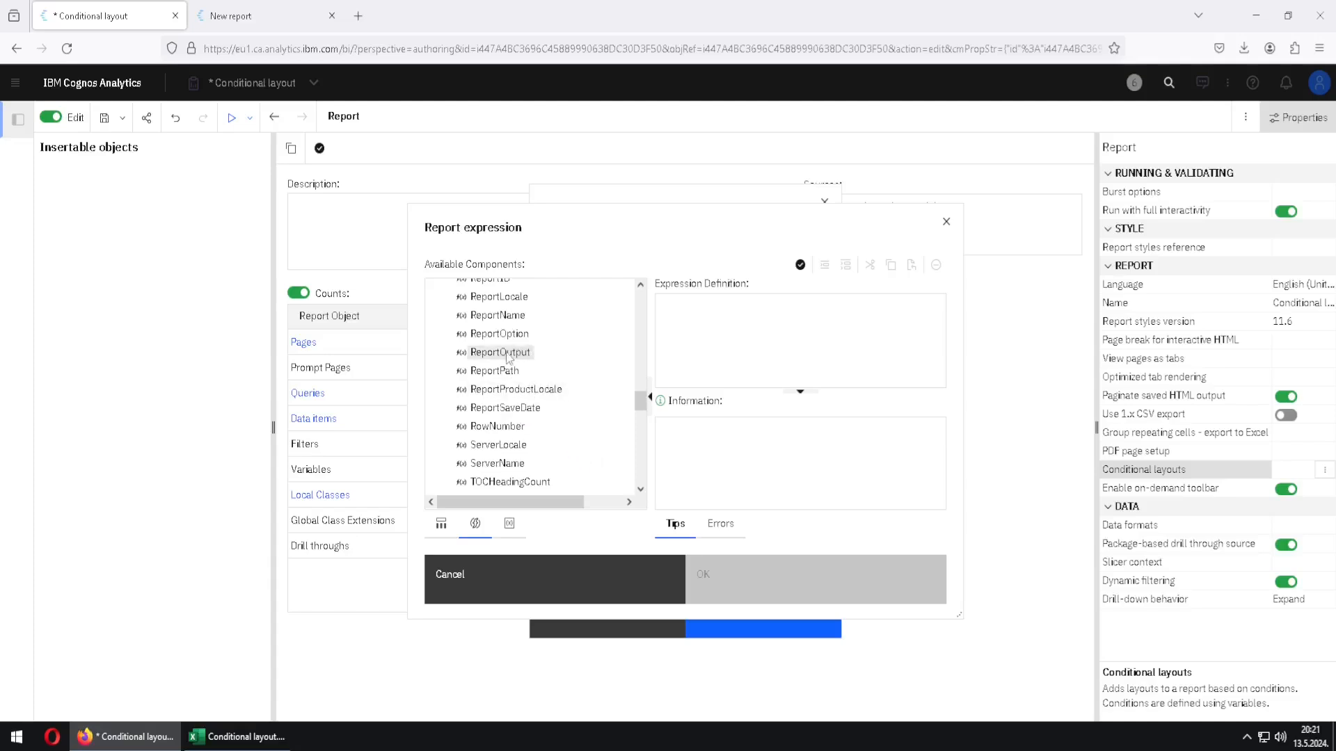
left_click_drag(498, 358, 696, 362)
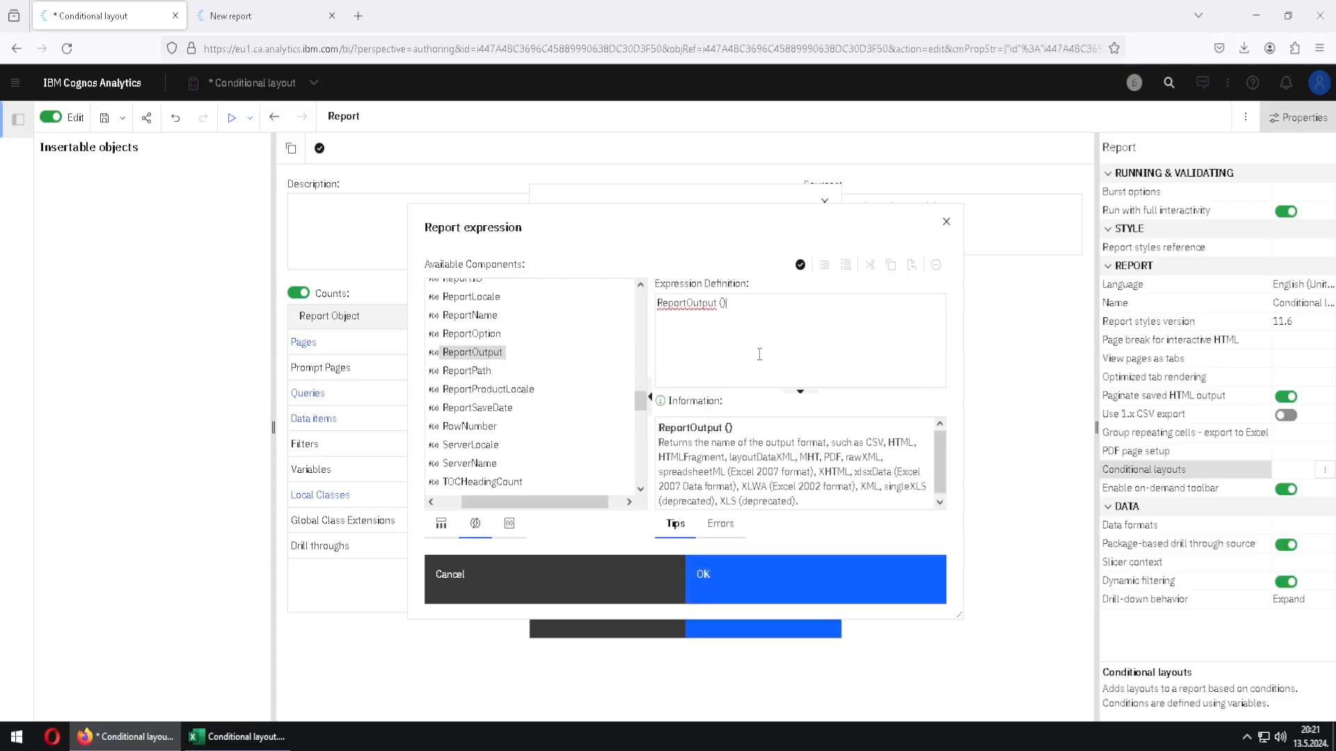
Step: Examine the ReportOutput function's description for the exact output format names, such as spreadsheetML and xlsxData
triple_click(737, 309)
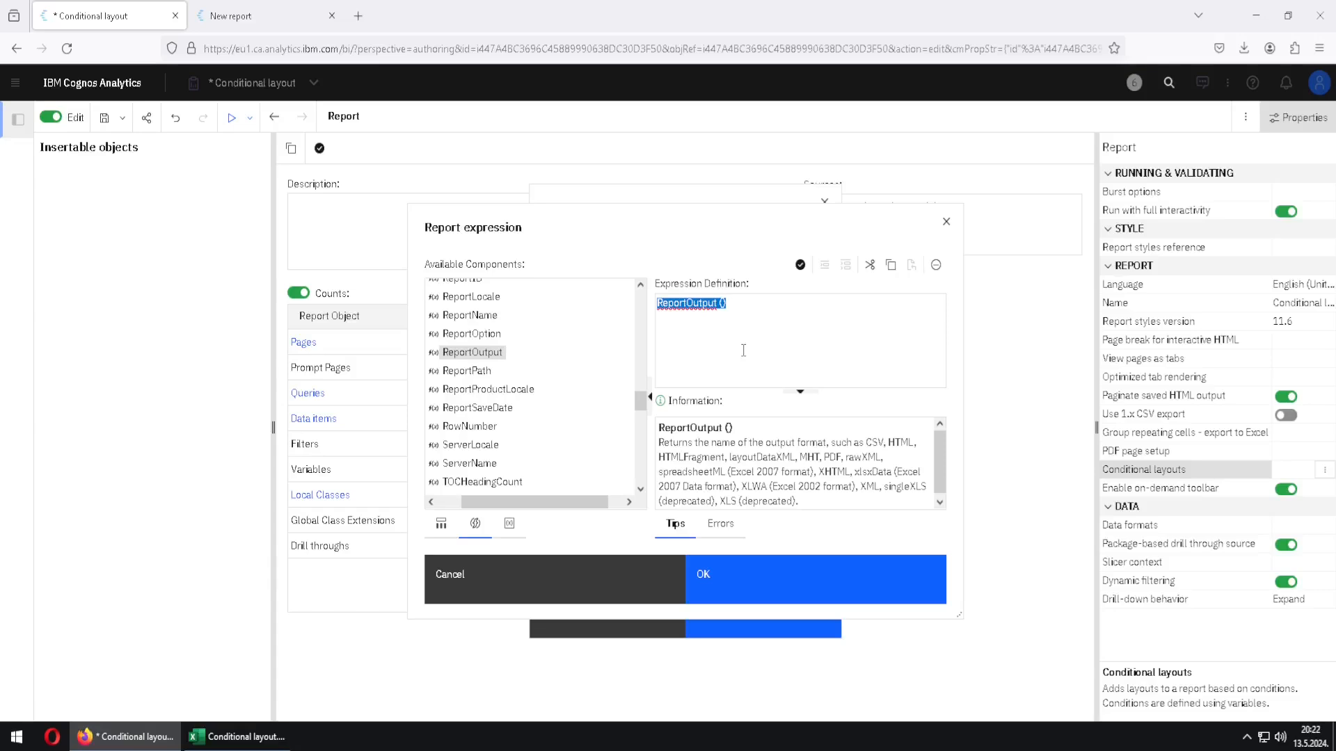
left_click_drag(940, 474, 939, 487)
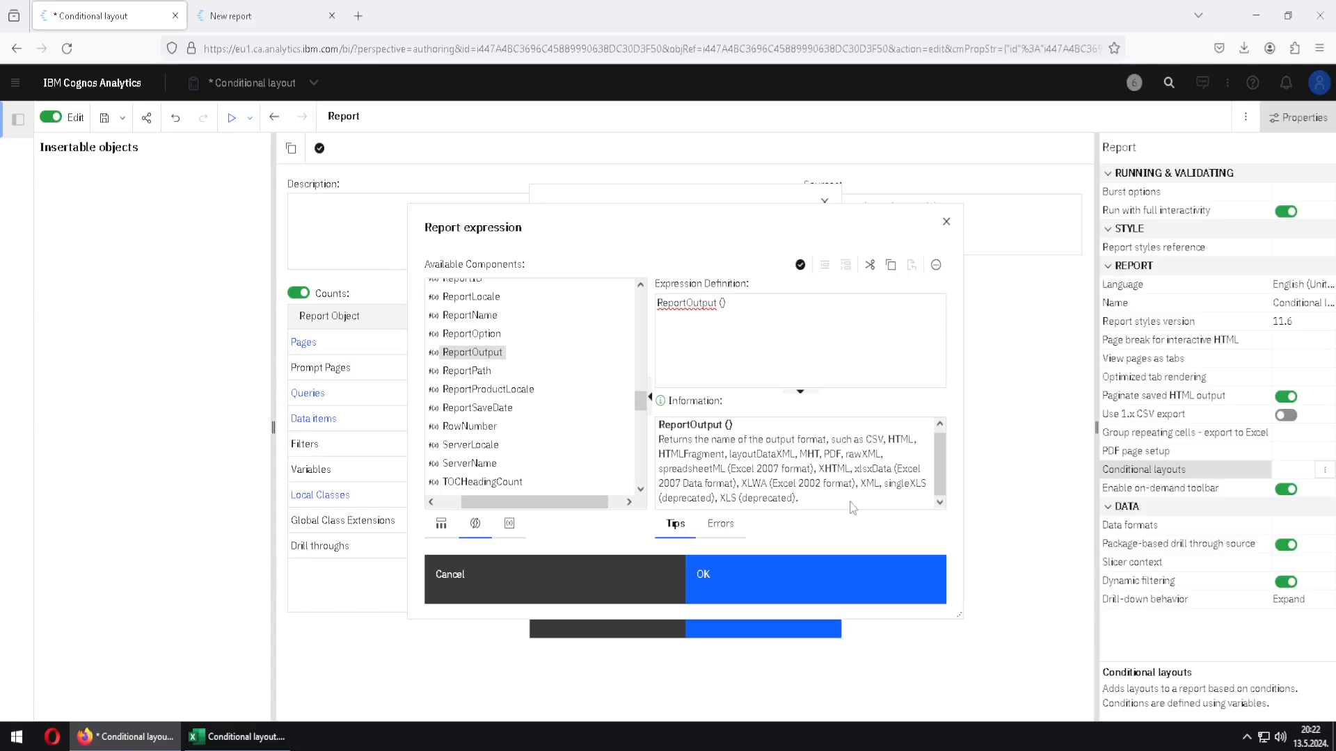
double_click(880, 440)
double_click(900, 441)
left_click(846, 459)
left_click_drag(728, 476, 659, 476)
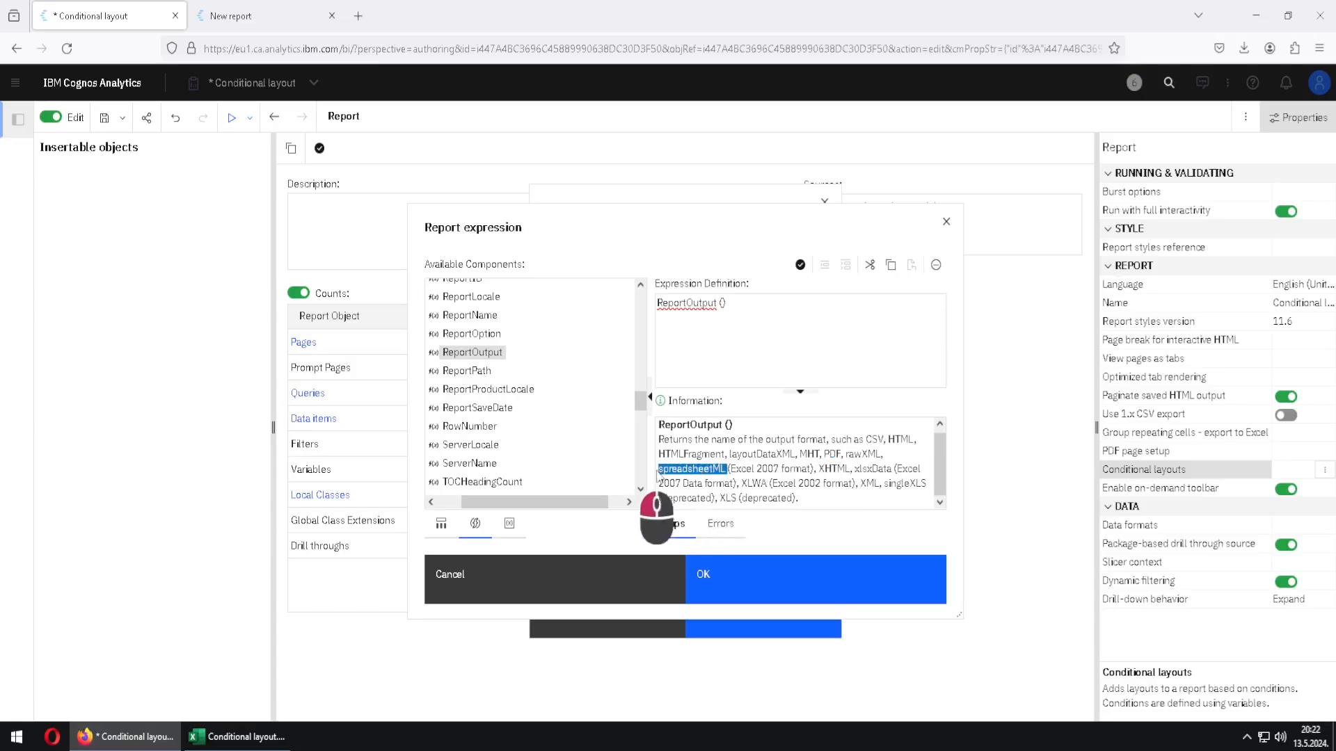
double_click(872, 469)
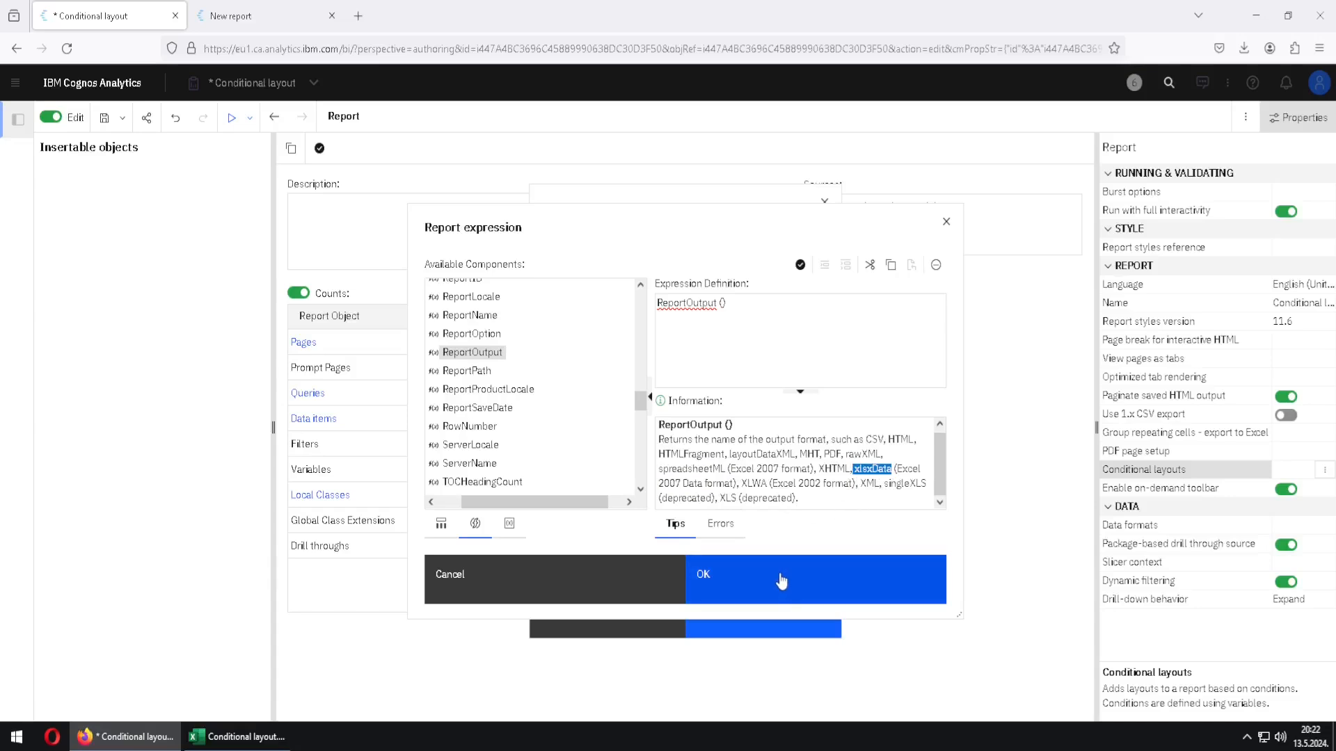
Step: Accept the variable's expression and apply the conditional layouts for PDF and spreadsheetML
left_click(781, 582)
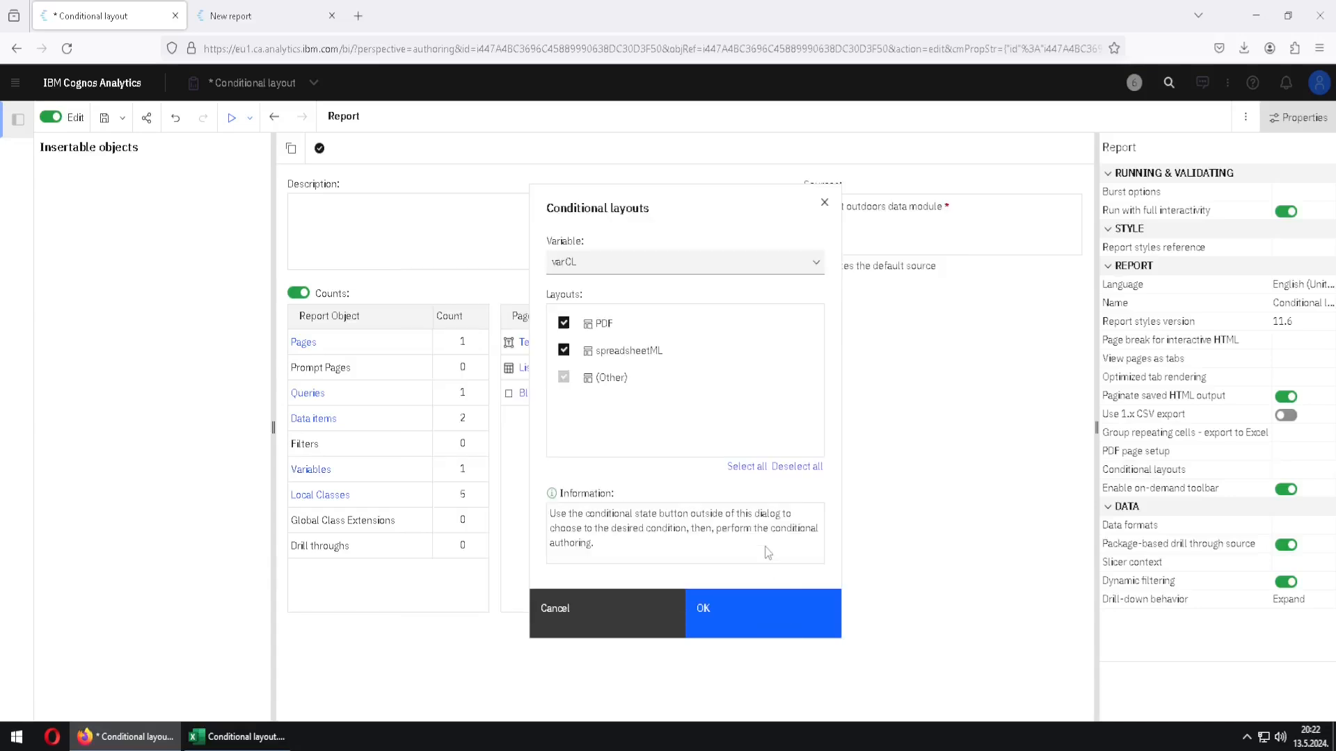
left_click(755, 618)
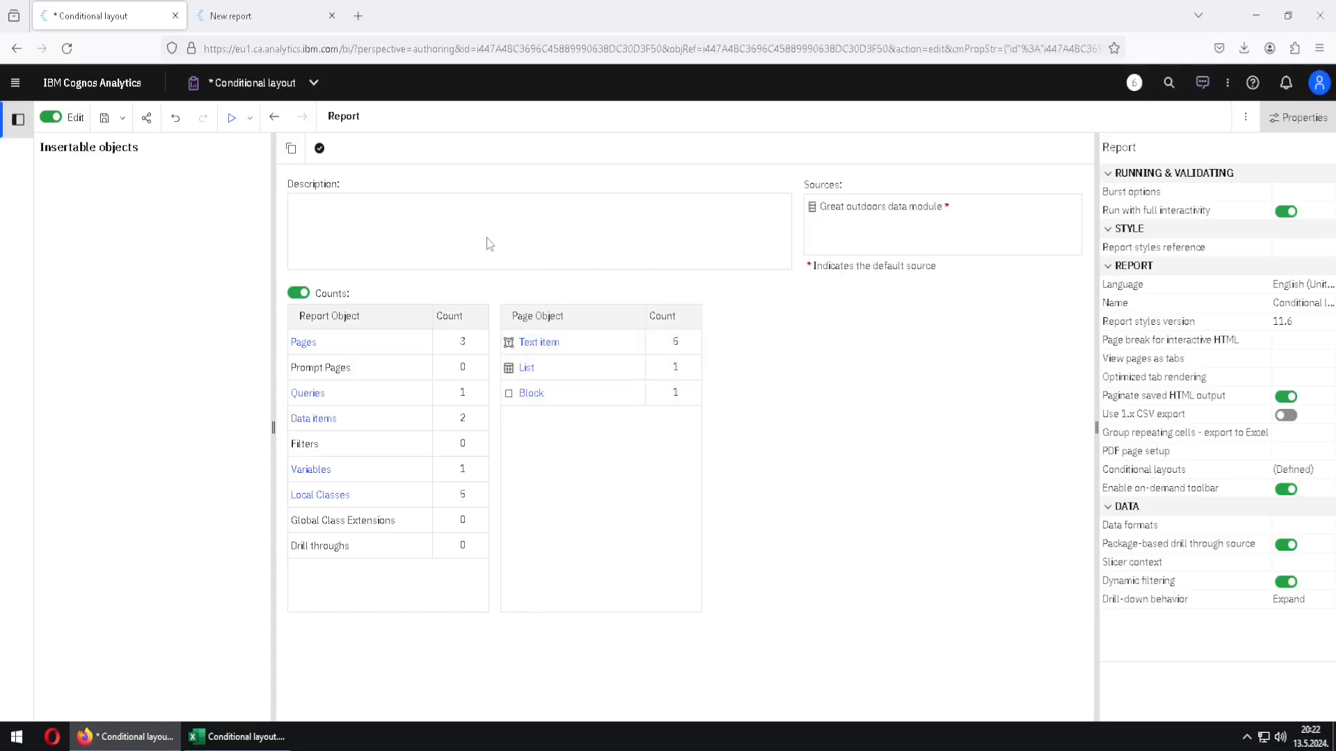
Step: Review Page1 of the default, PDF and spreadsheetML layouts, comparing the default page with the HTML report output
left_click(373, 120)
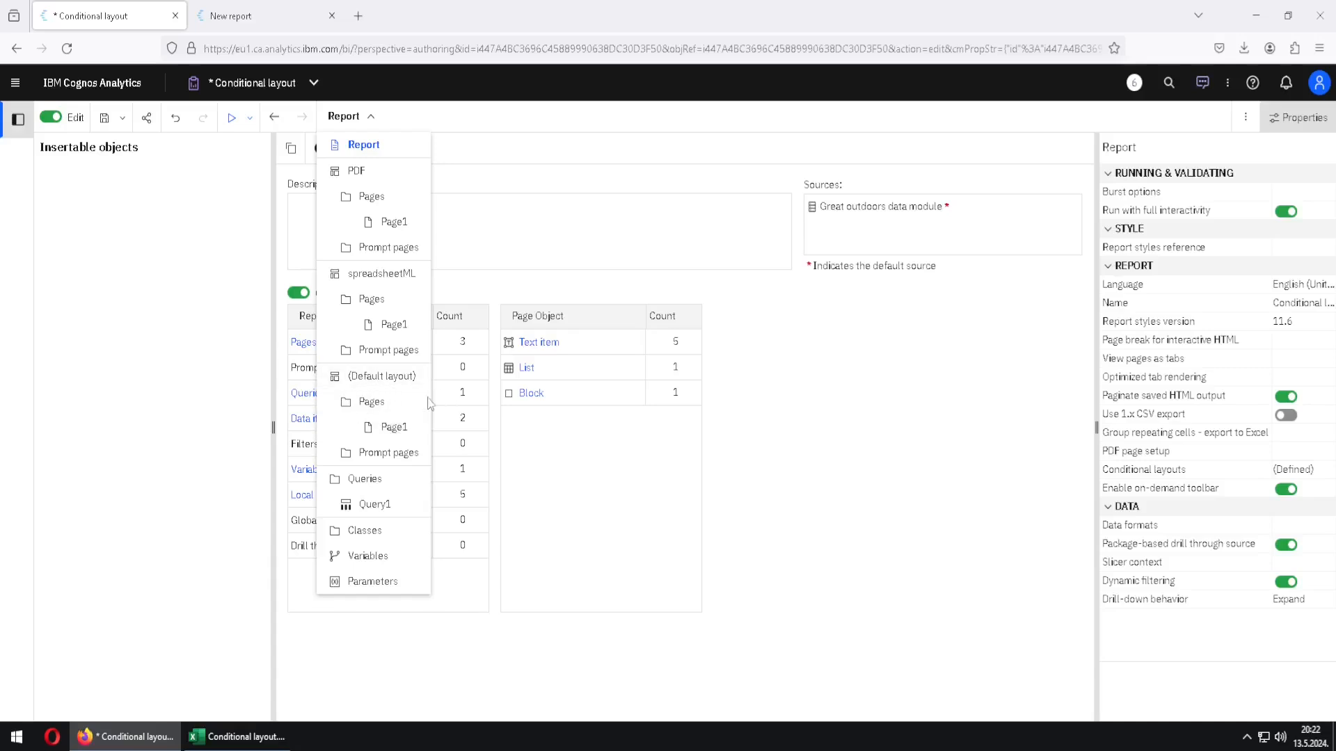
left_click(394, 426)
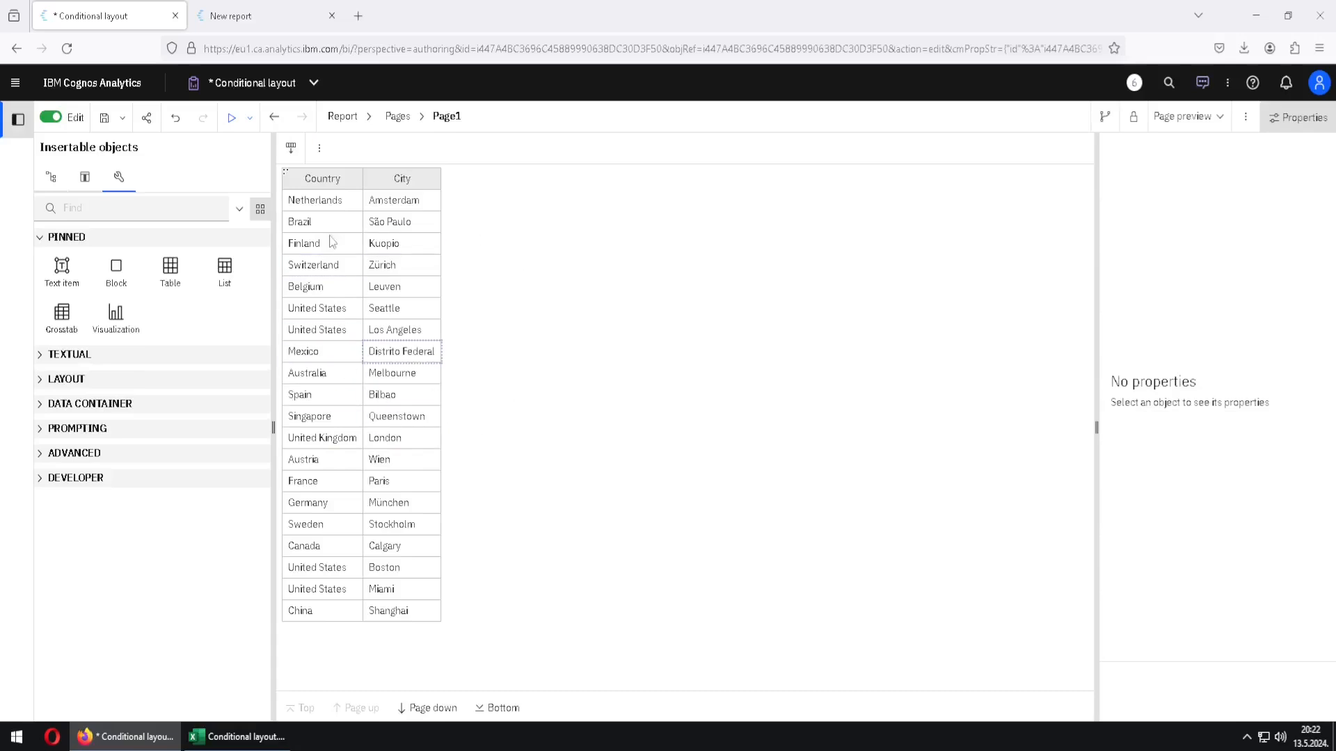
left_click(253, 21)
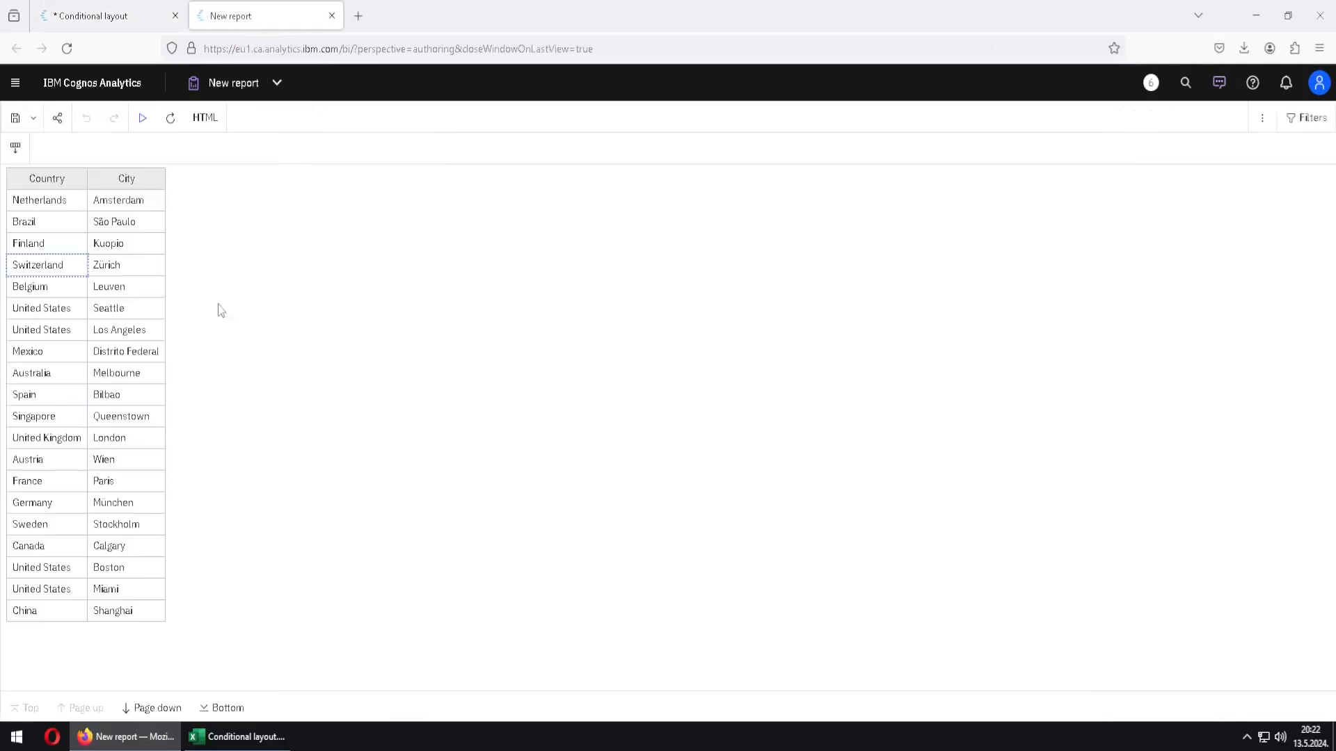
left_click(120, 18)
left_click(366, 117)
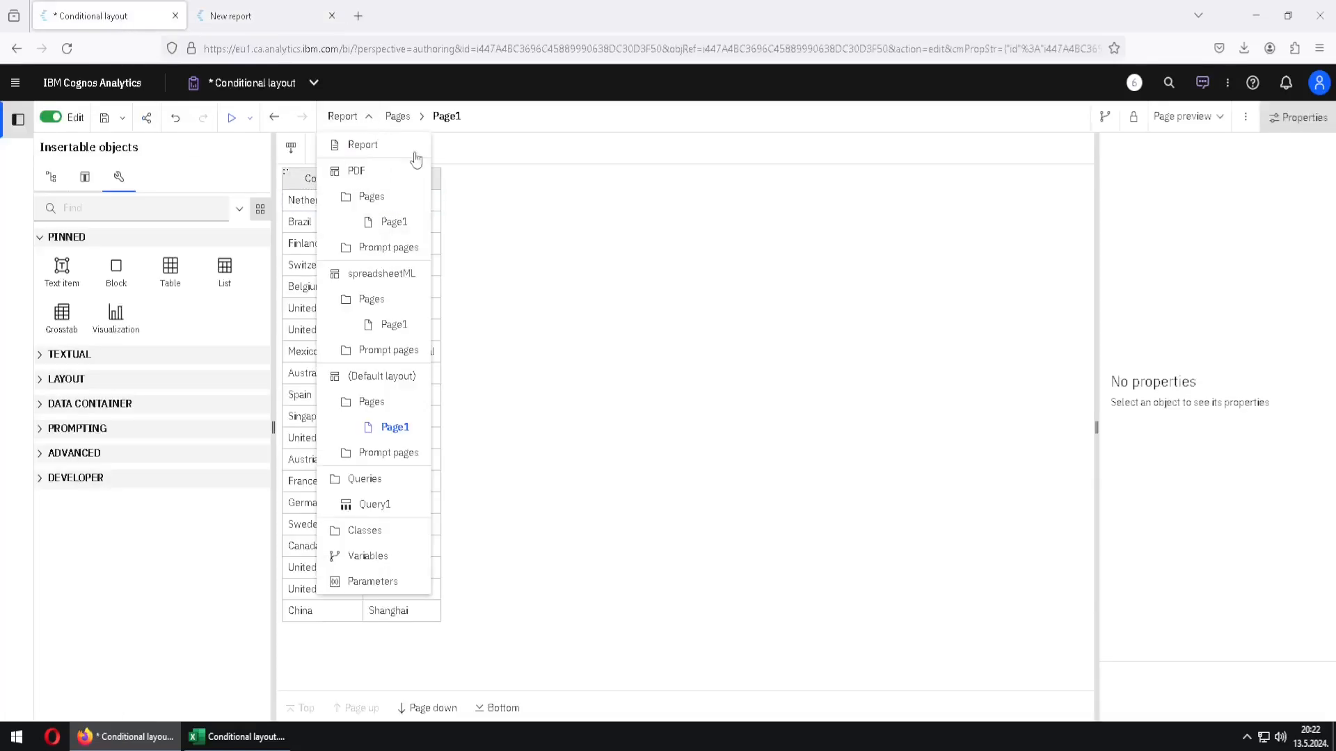
left_click(391, 224)
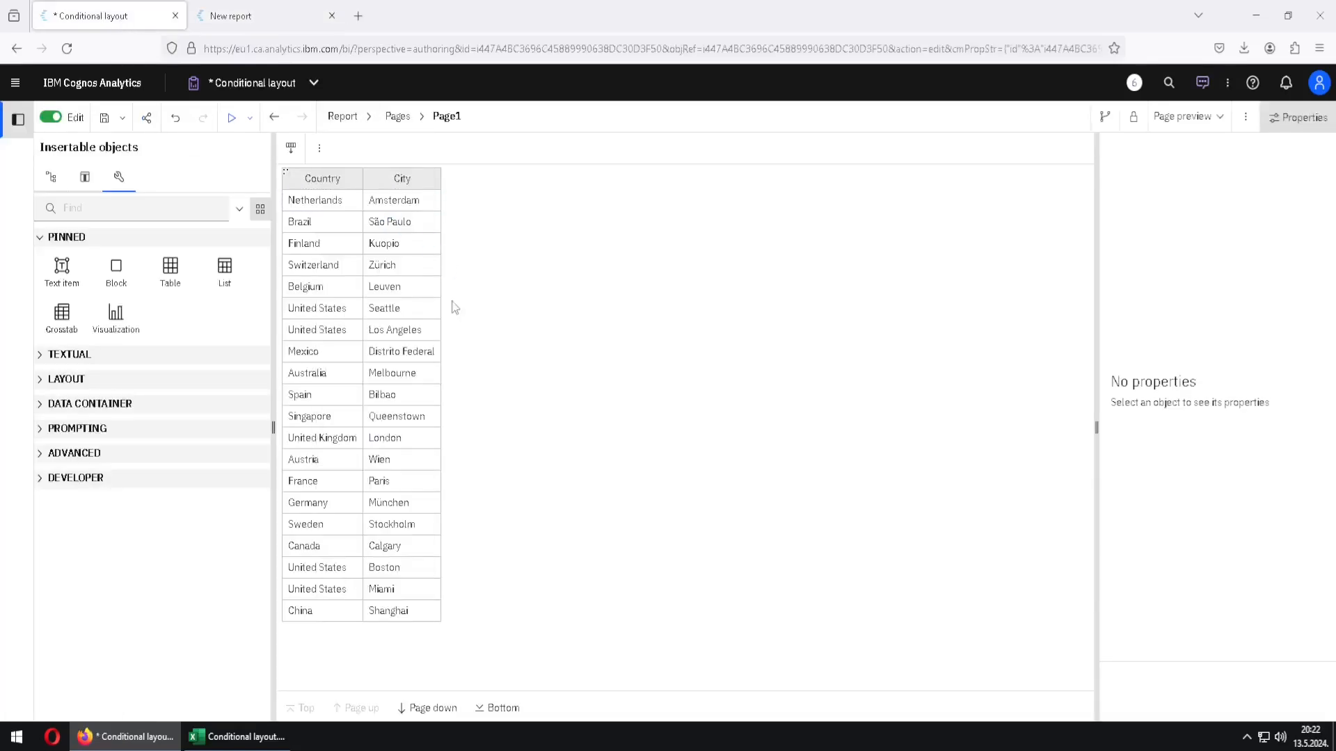
left_click(368, 119)
left_click(405, 327)
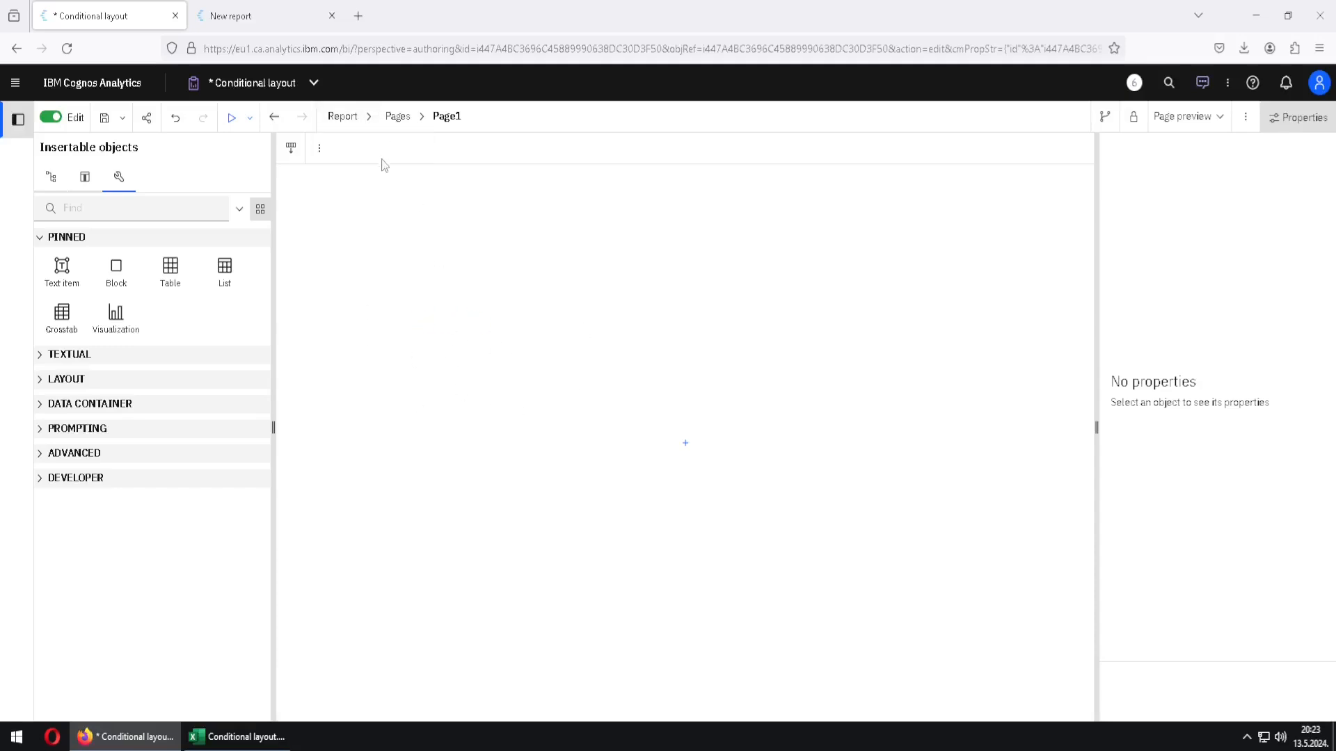
Step: Insert a list using Query2 on Page1 of the PDF layout and display the data module's source items
left_click(368, 117)
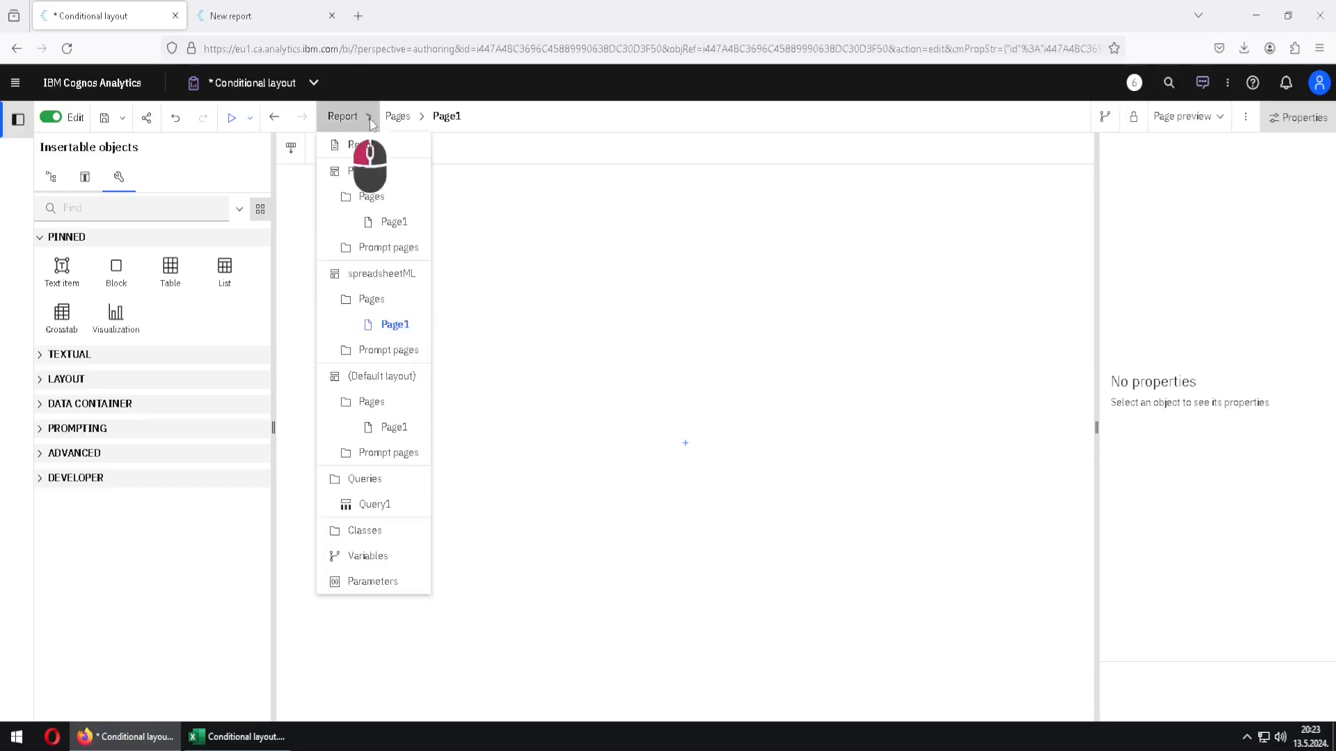
left_click(399, 232)
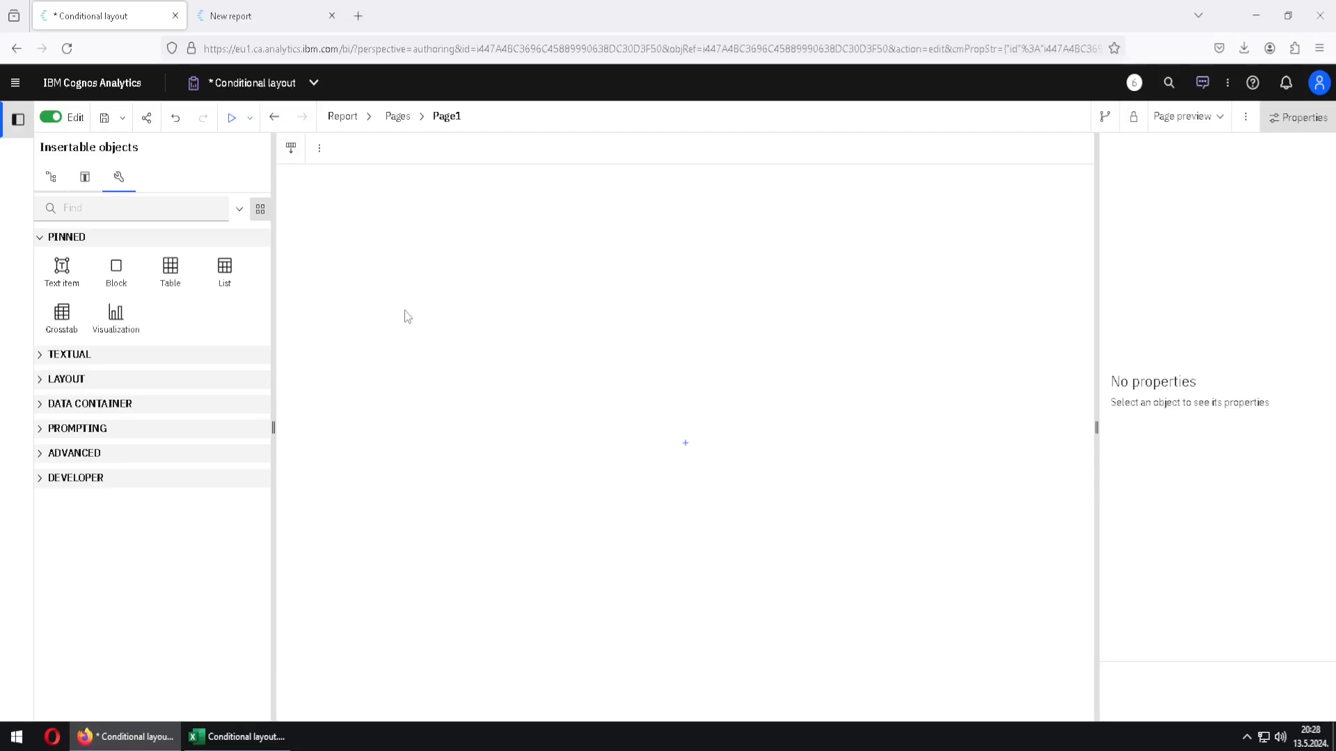
left_click_drag(229, 276, 379, 311)
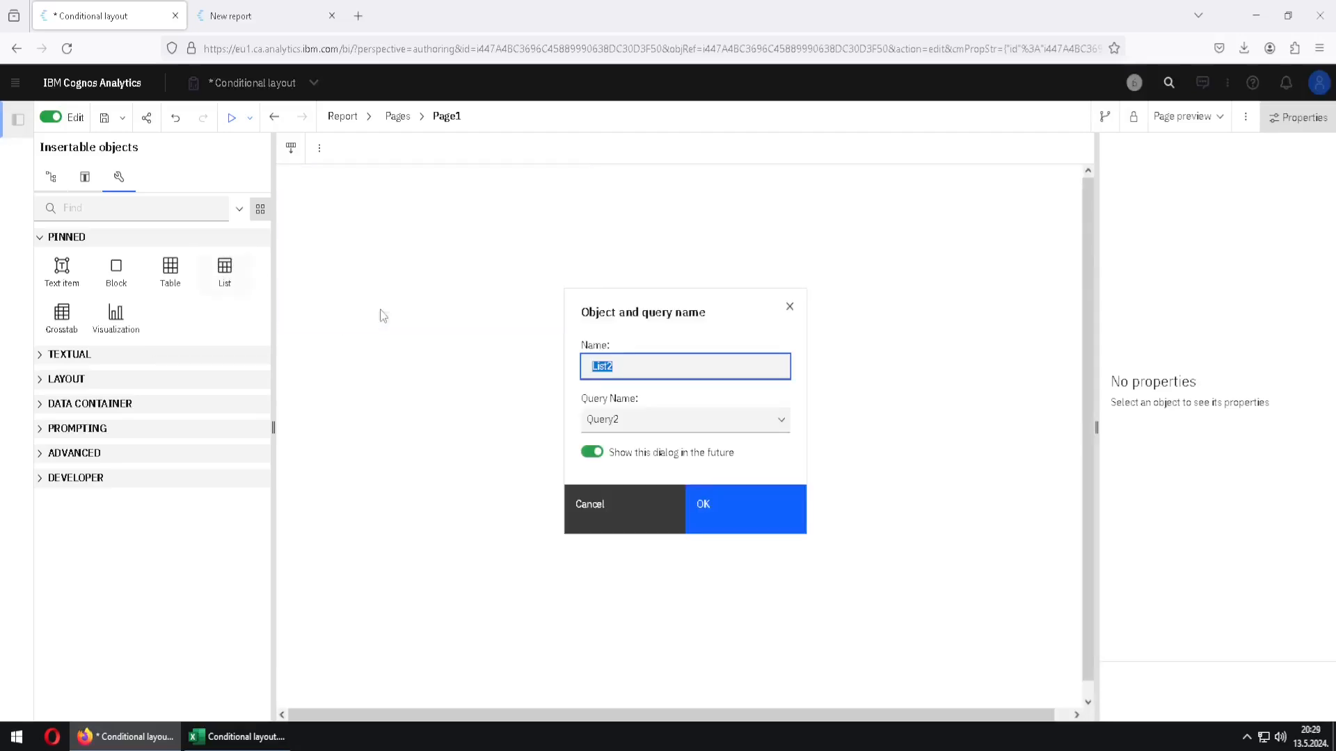
left_click(757, 503)
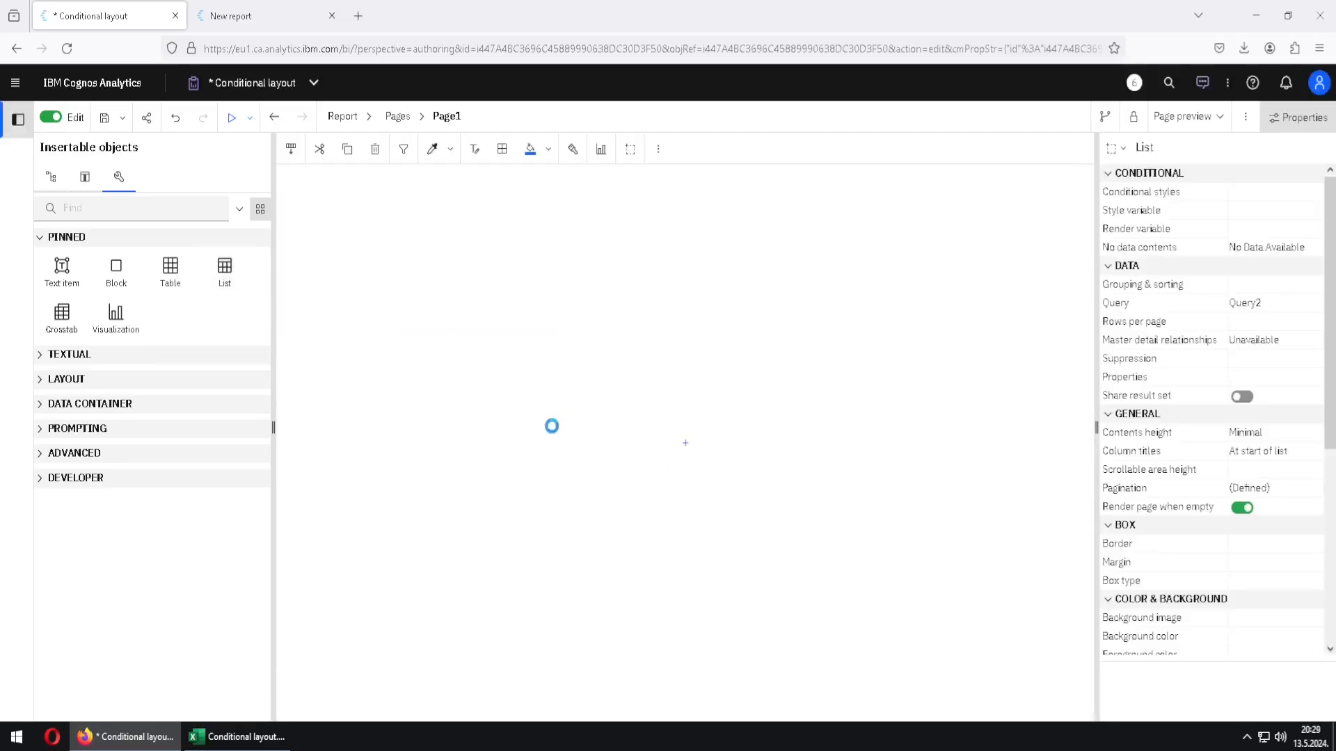
left_click(41, 179)
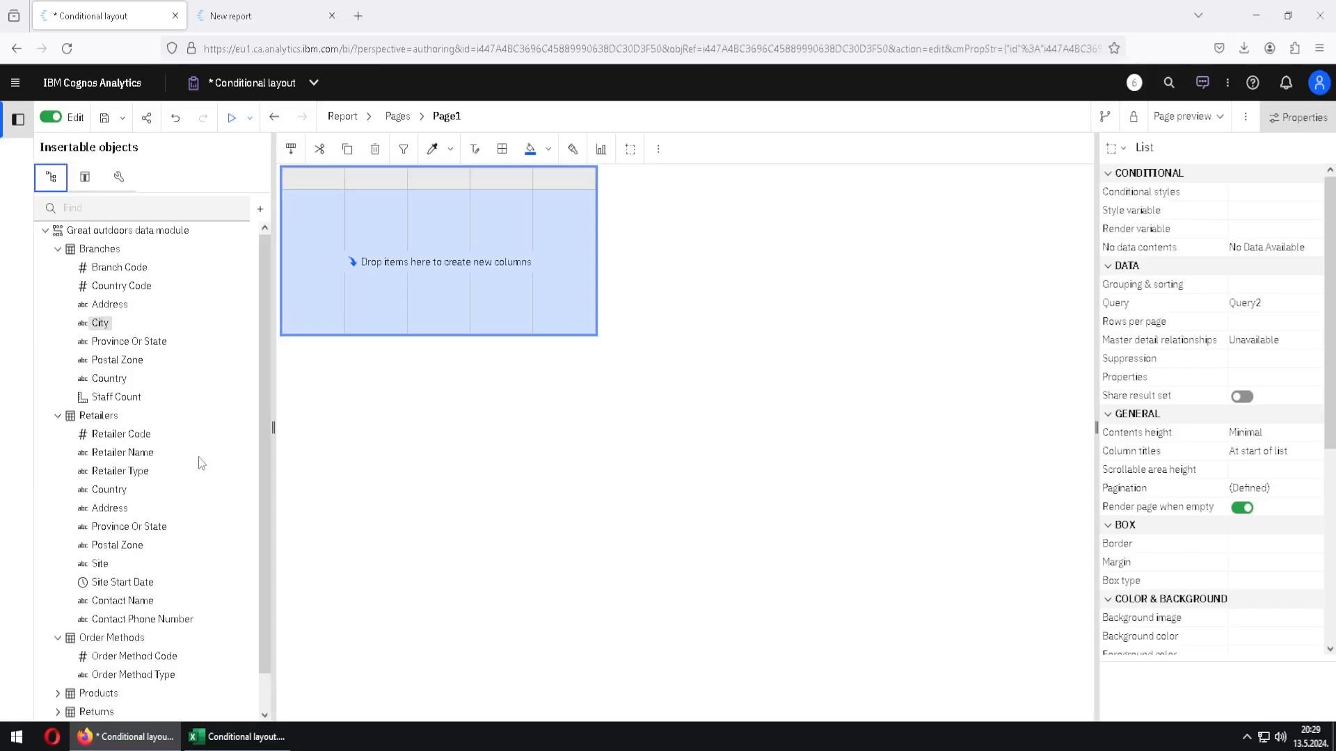
Step: Add Retailer Type and Retailer Name columns to the PDF layout's list and give both column bodies a red background
left_click_drag(134, 477, 344, 319)
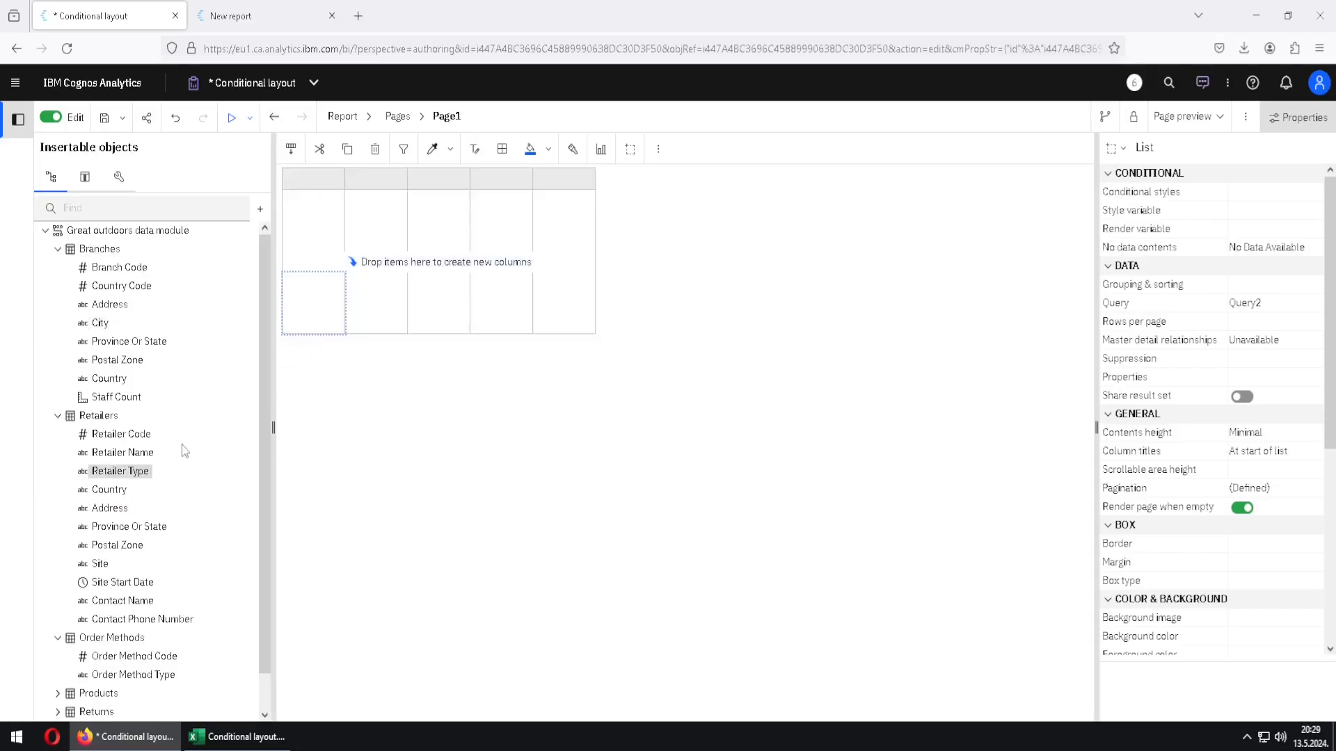
left_click_drag(134, 461, 418, 288)
left_click(365, 203)
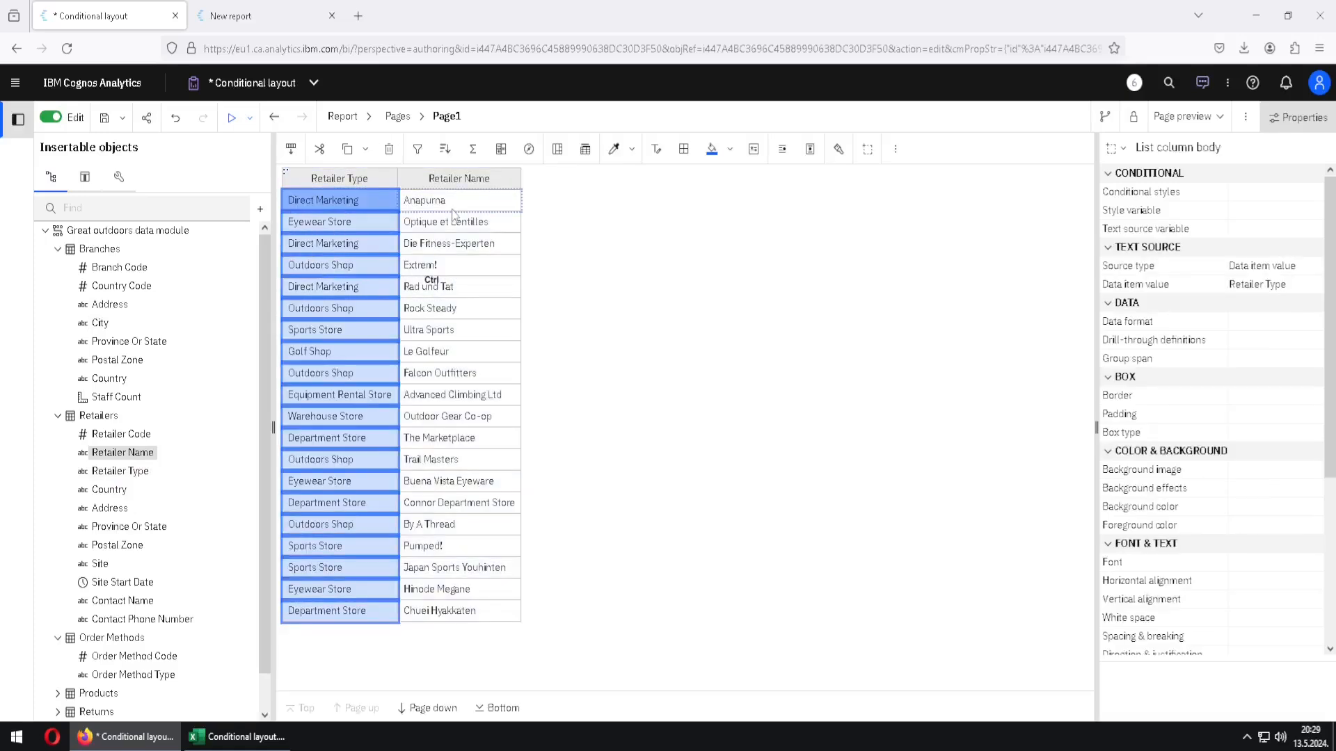
left_click(453, 207, "ctrl")
left_click(1274, 358)
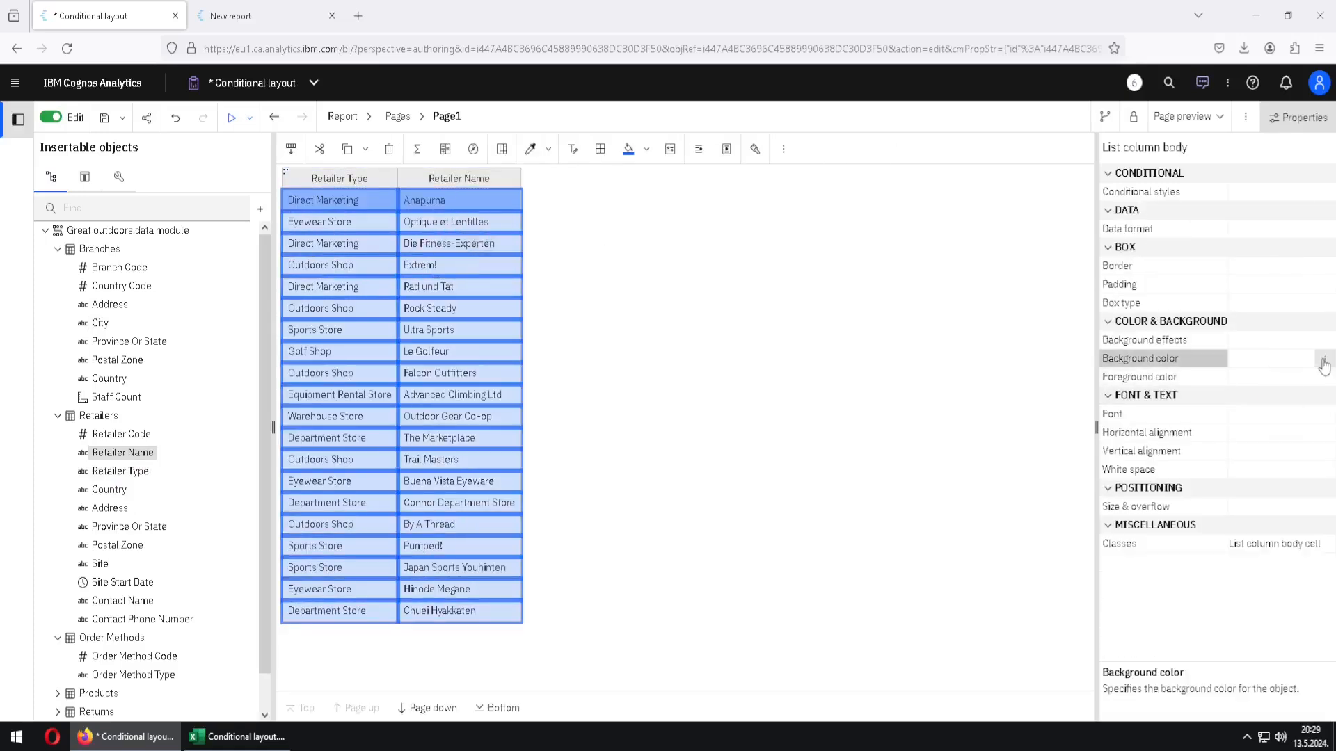
left_click(1324, 359)
left_click(555, 486)
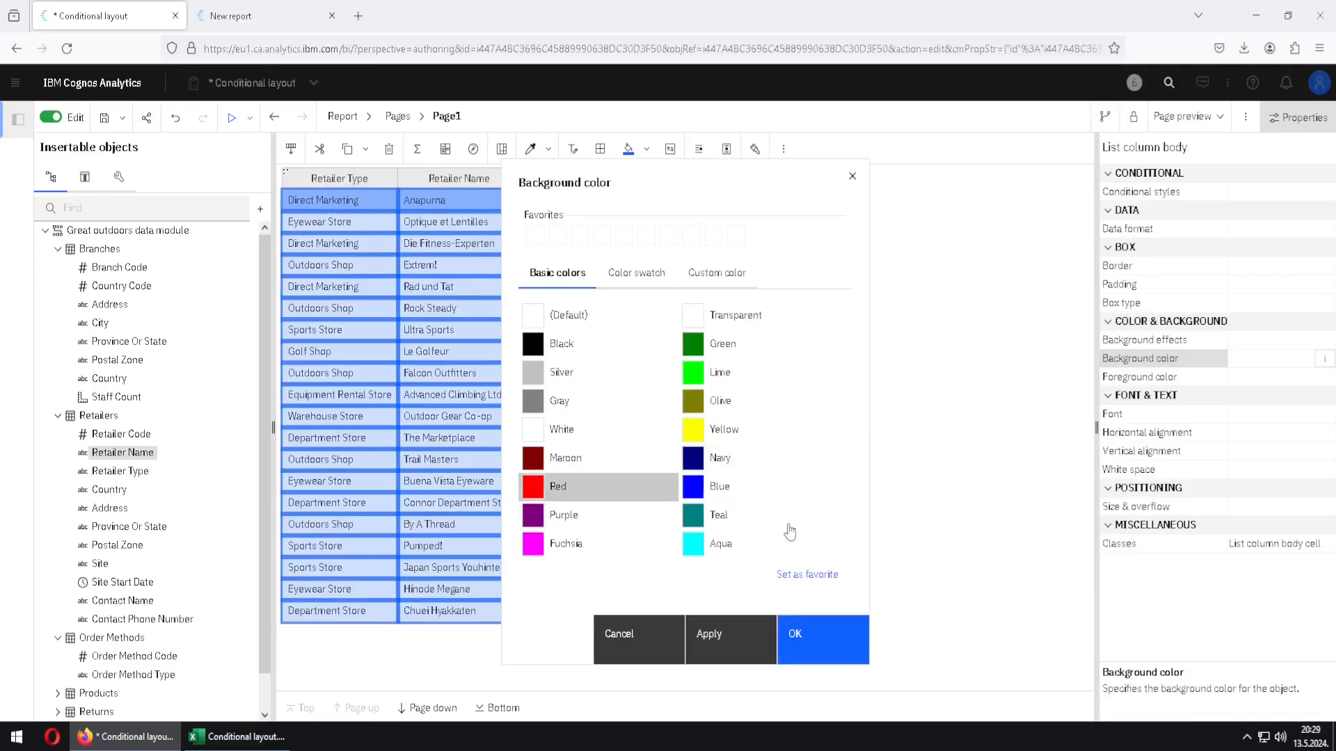
left_click(803, 620)
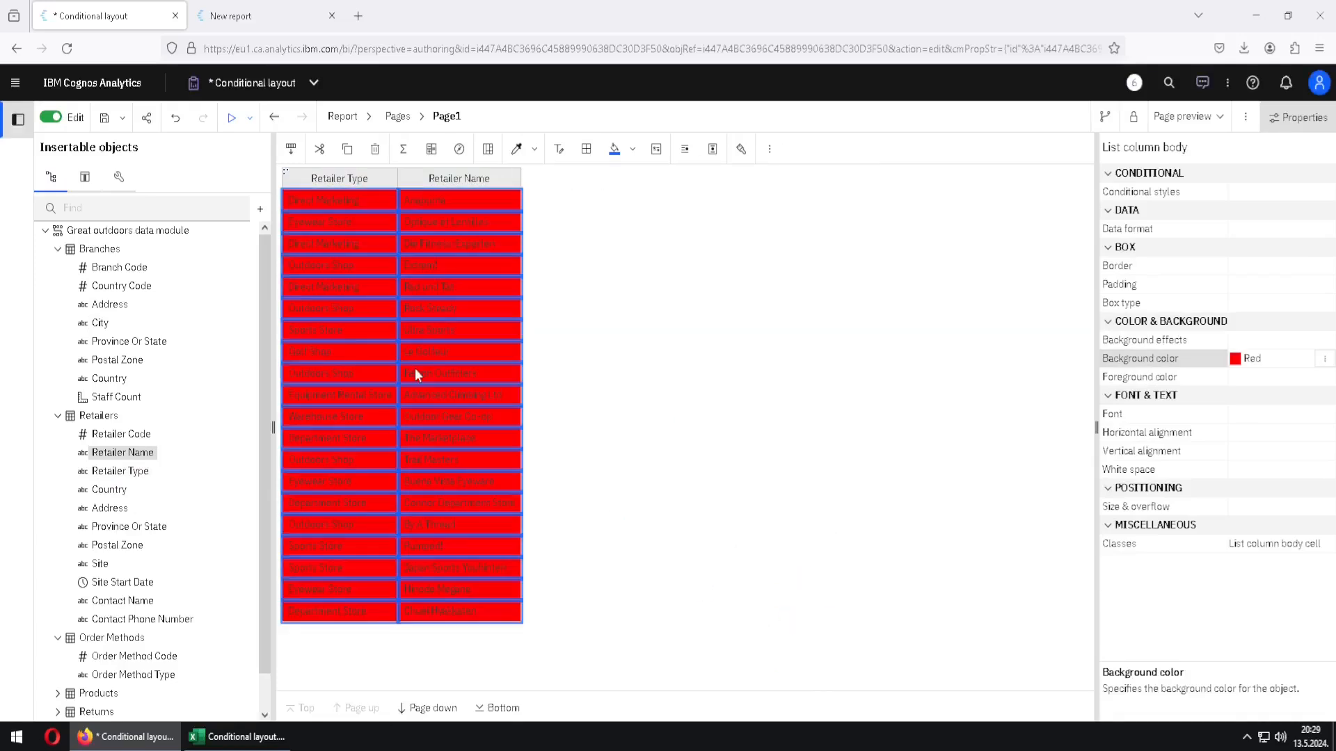
Step: Insert a list using Query3 on Page1 of the spreadsheetML layout with Order Method Code and Order Method Type columns
left_click(343, 116)
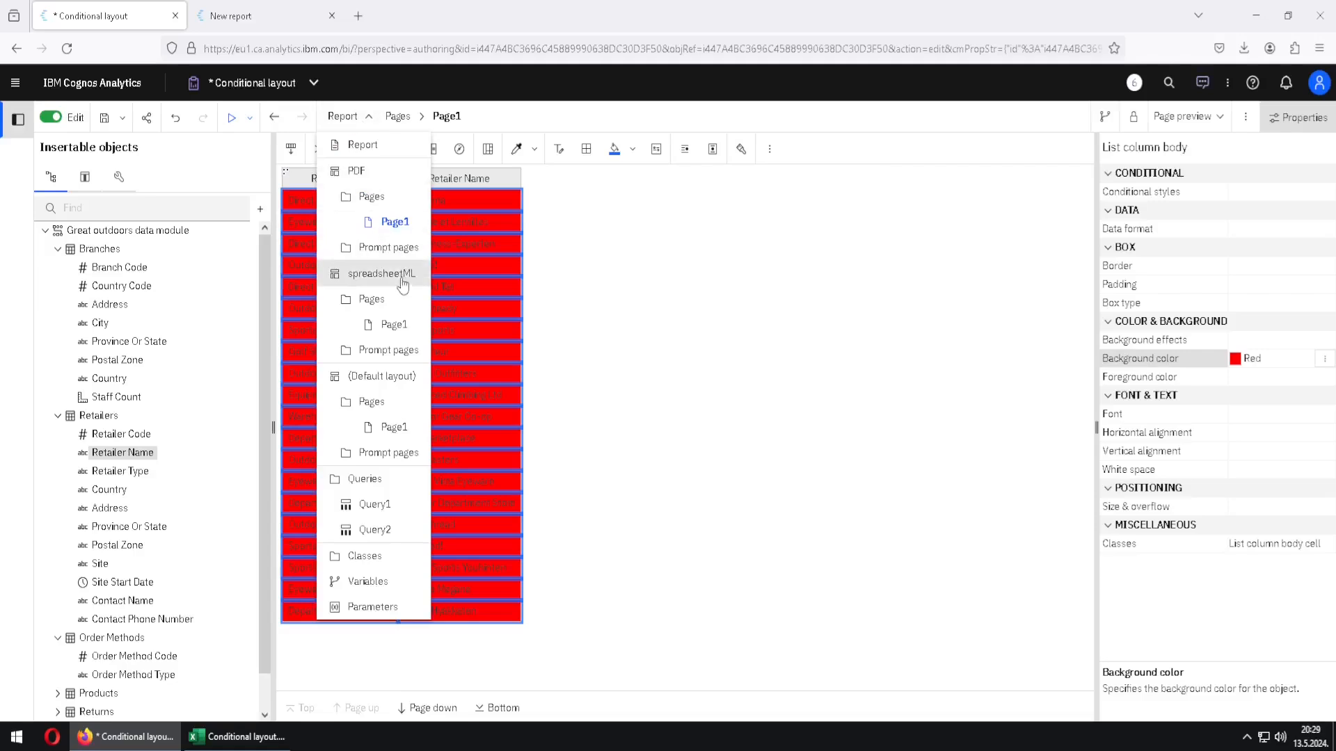
left_click(393, 325)
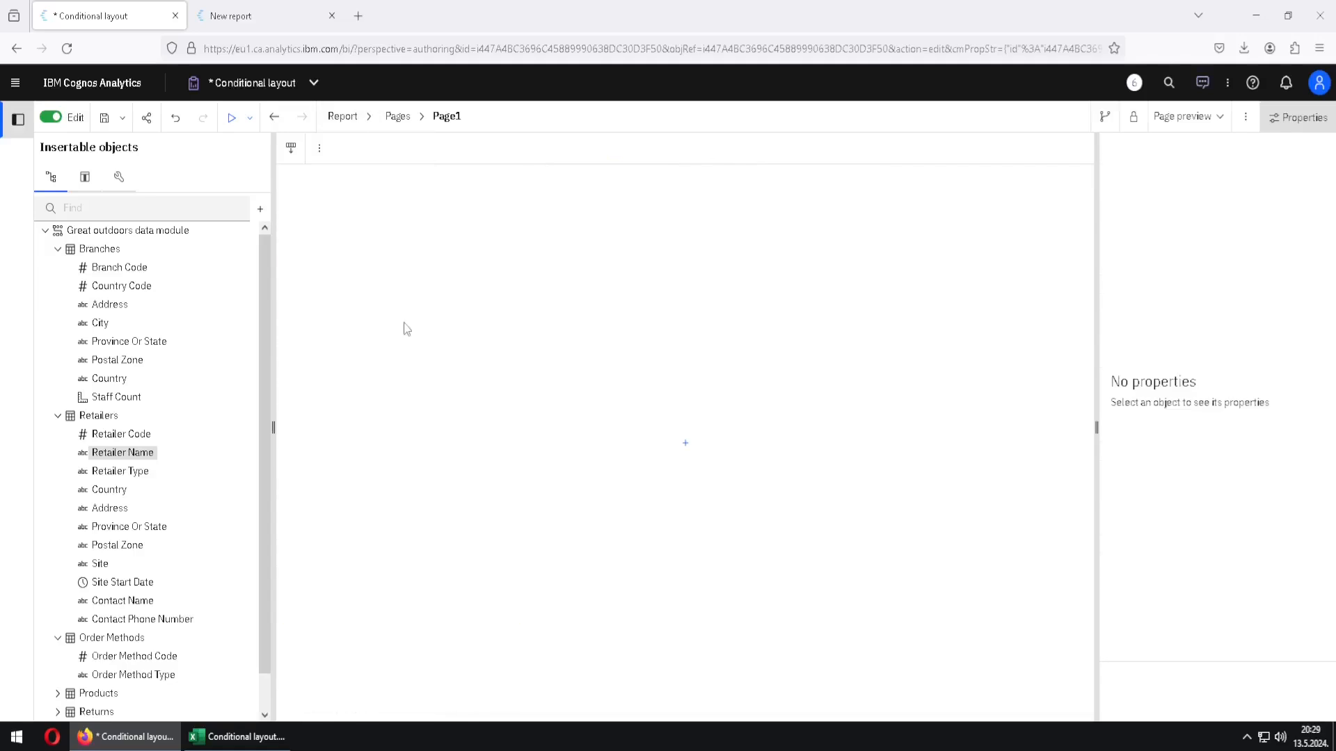
left_click(693, 451)
left_click(727, 551)
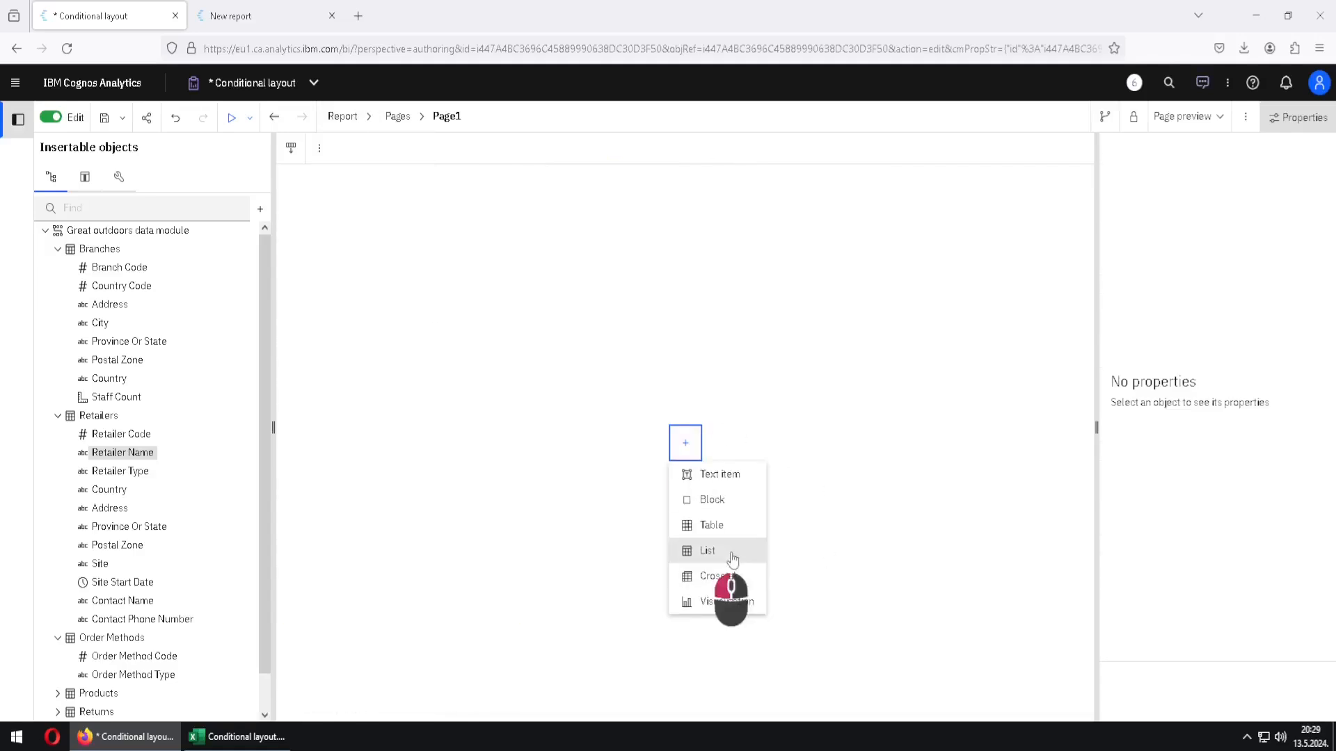
left_click(771, 524)
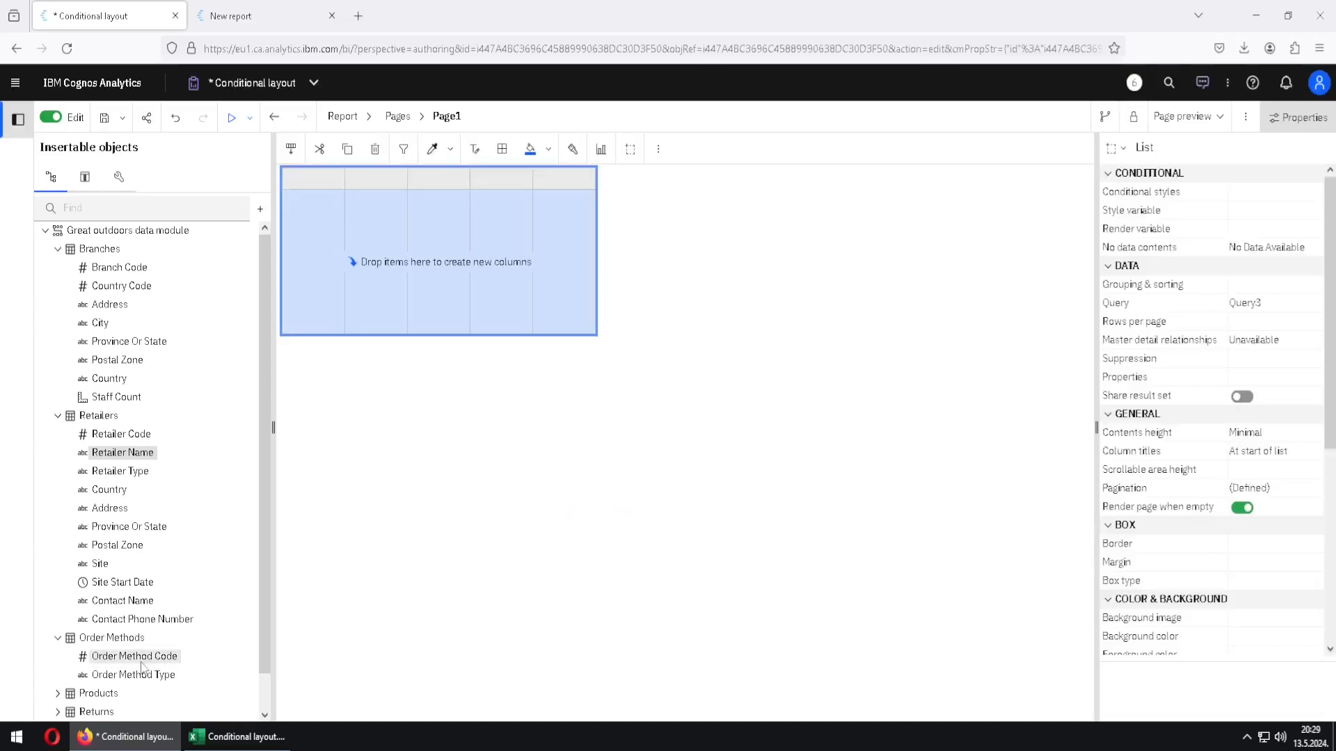
left_click_drag(139, 656, 336, 215)
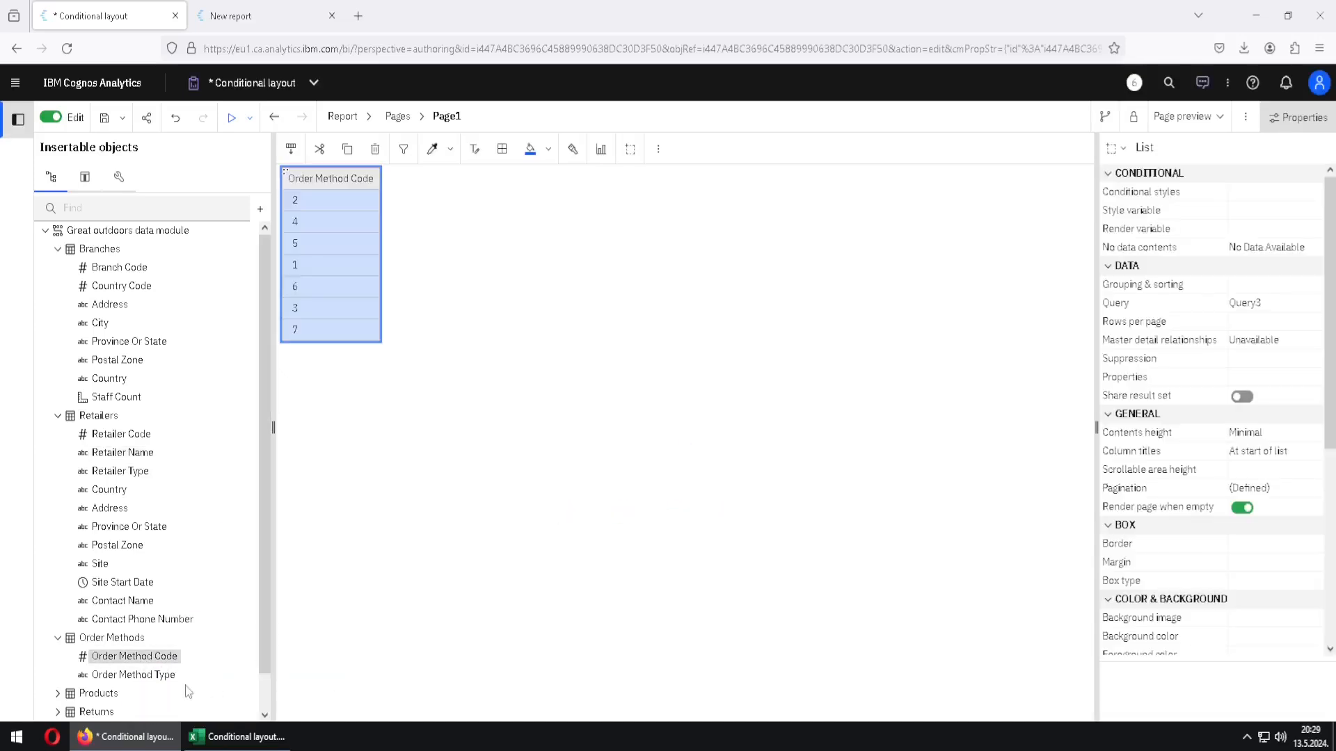
left_click_drag(146, 678, 358, 282)
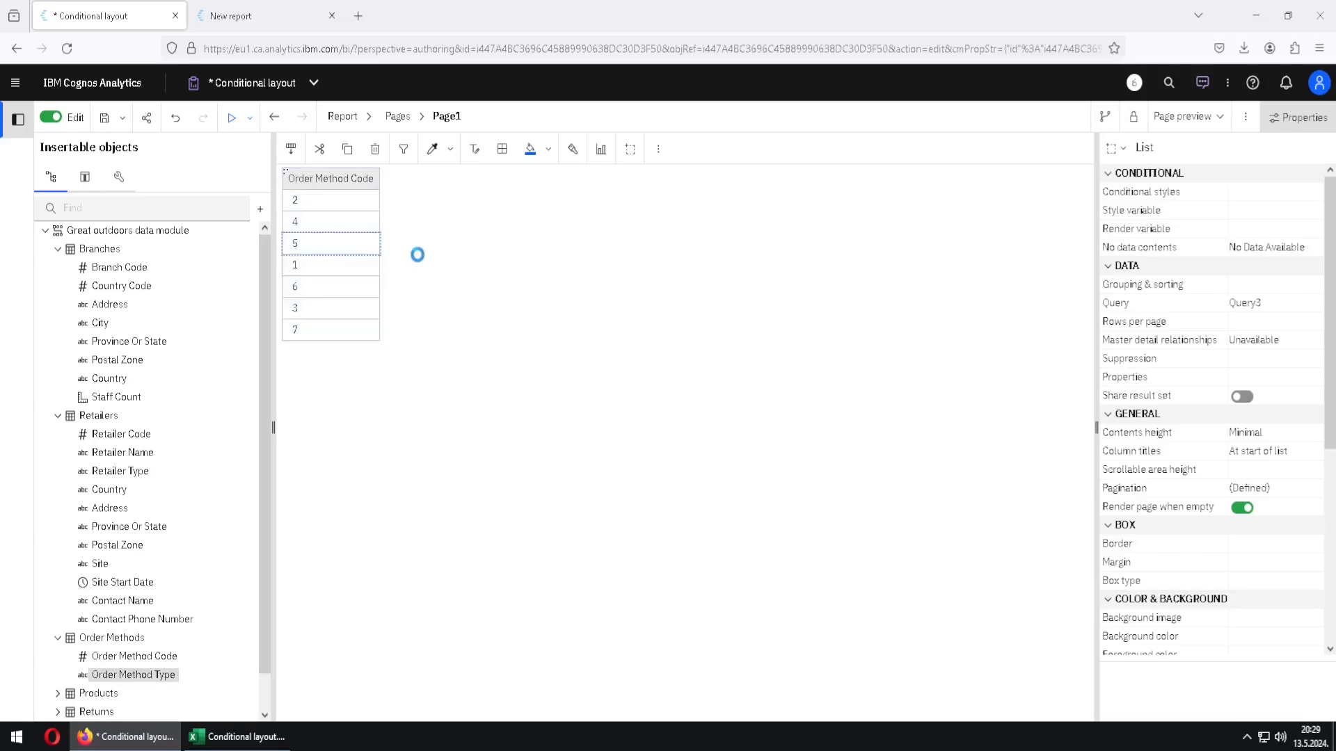
Step: Set the background color of the Order Method Code and Order Method Type column bodies to Lime
left_click(368, 199)
left_click(402, 265, "ctrl")
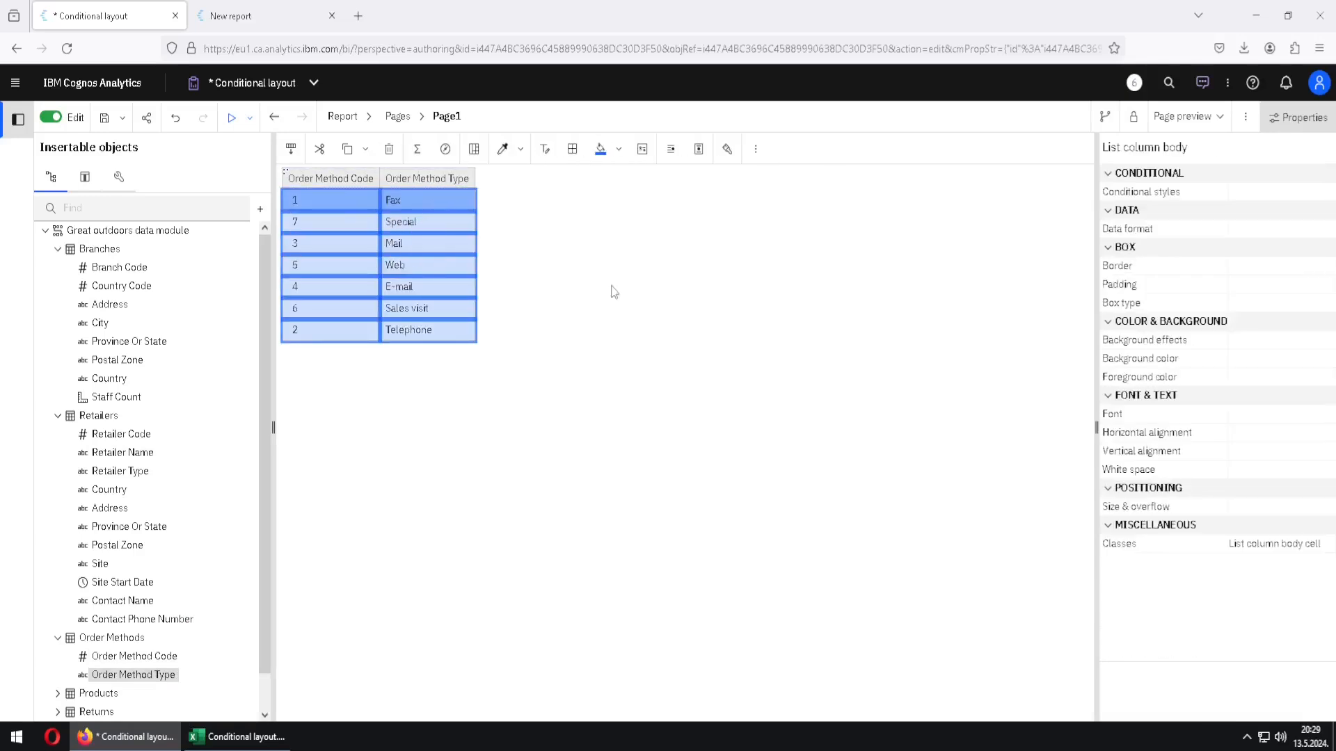
left_click(1322, 359)
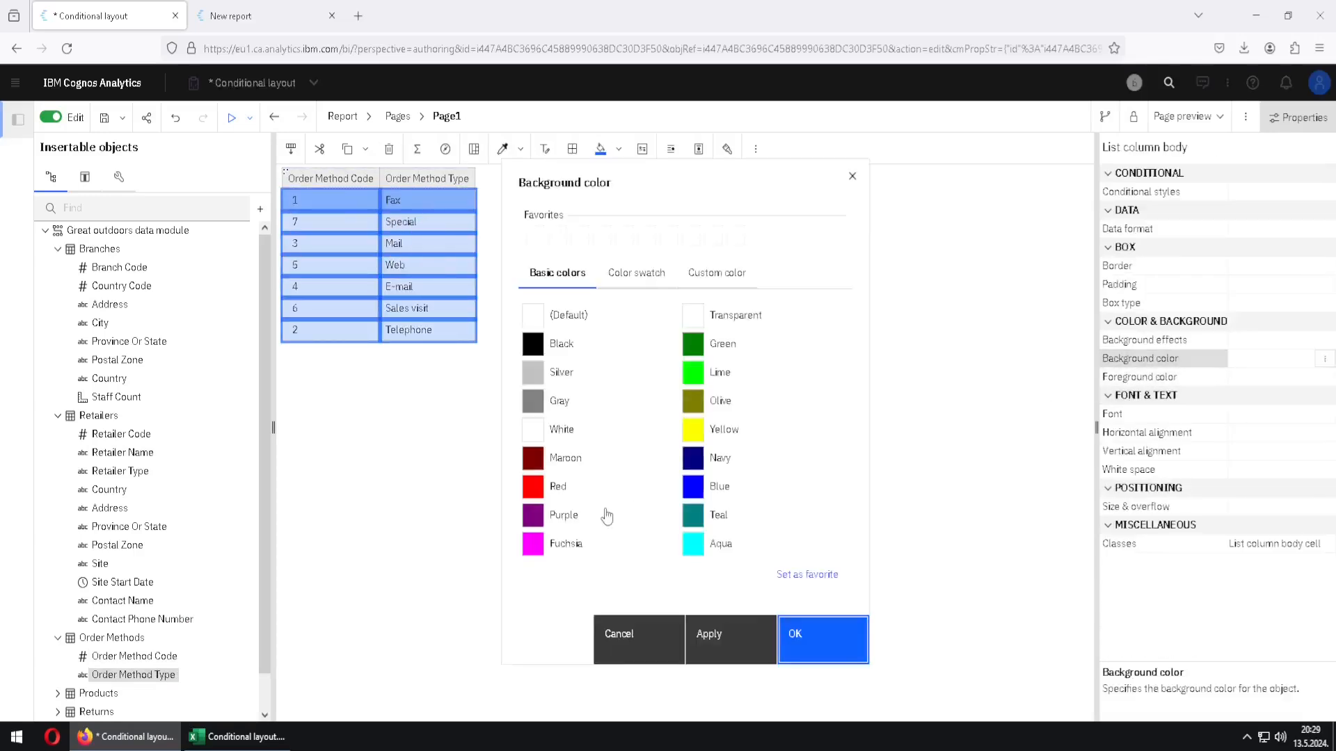
left_click(703, 373)
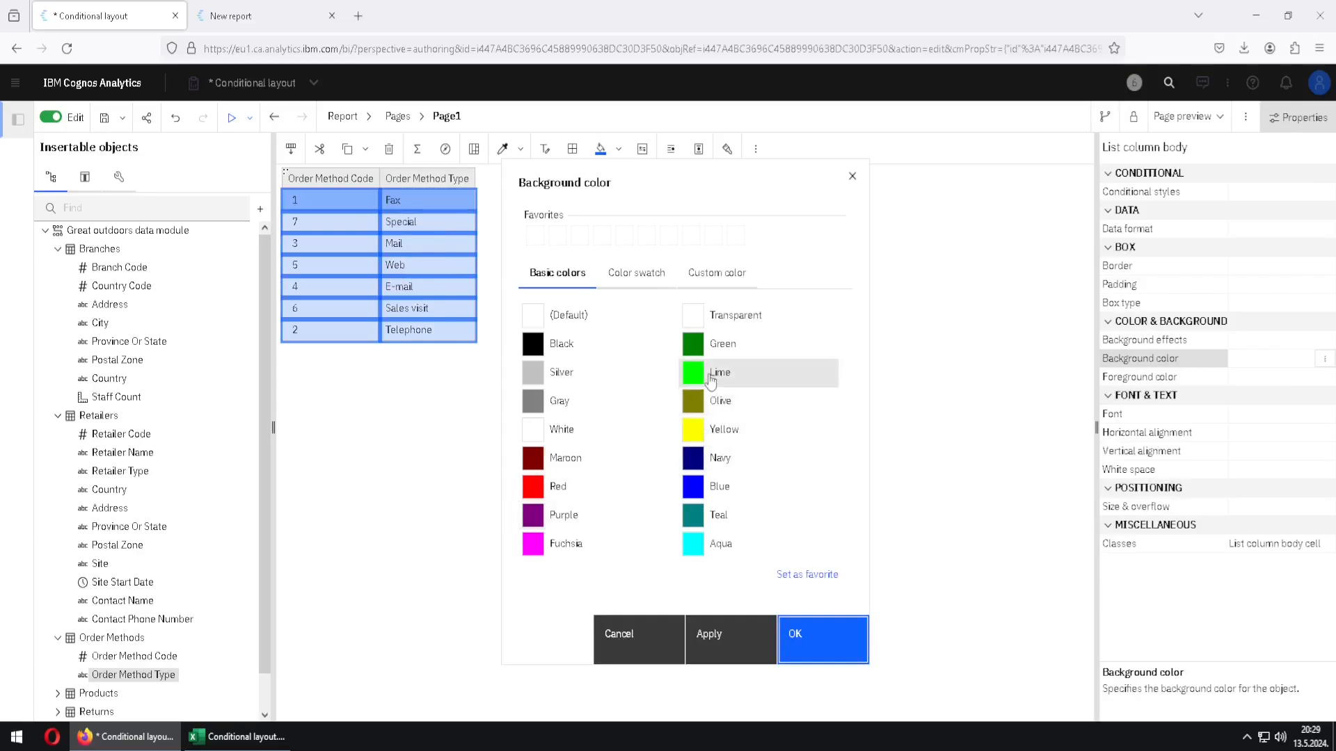
left_click(807, 633)
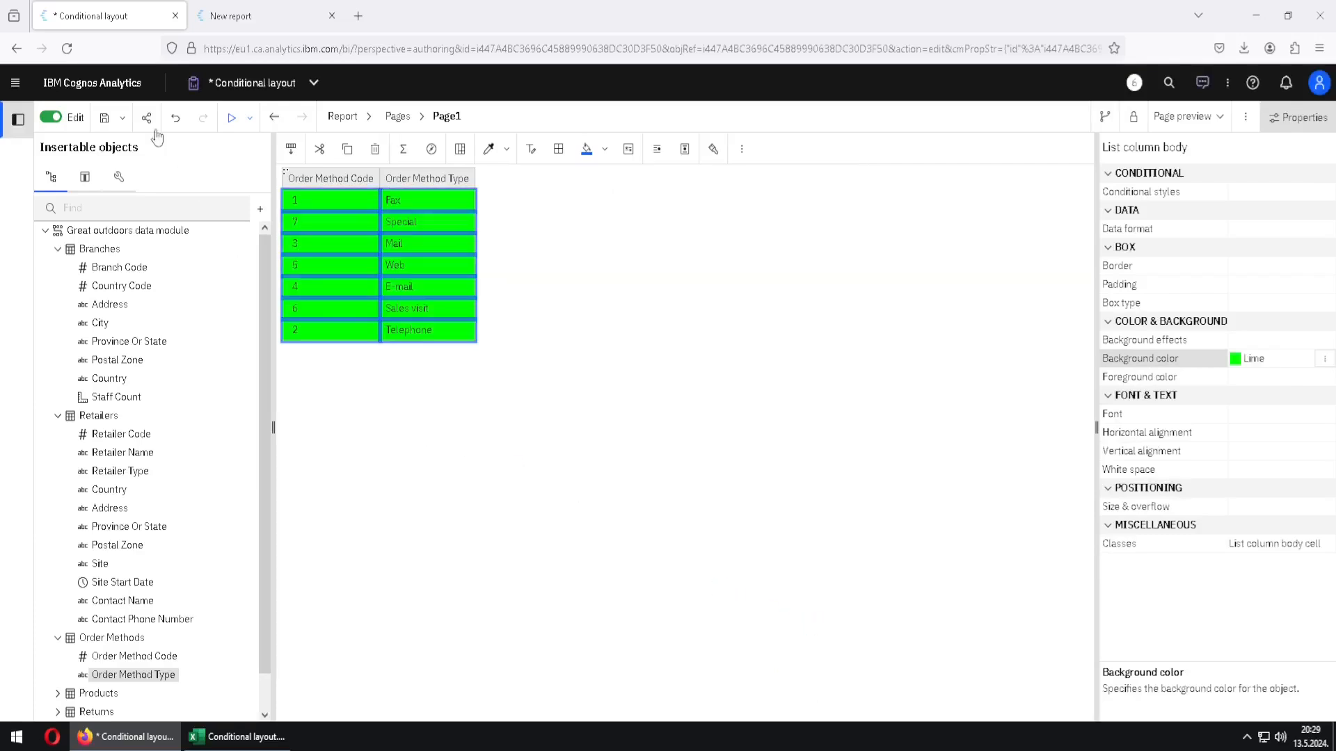
Step: Save the report and run it as HTML to view the default layout's output
left_click(105, 118)
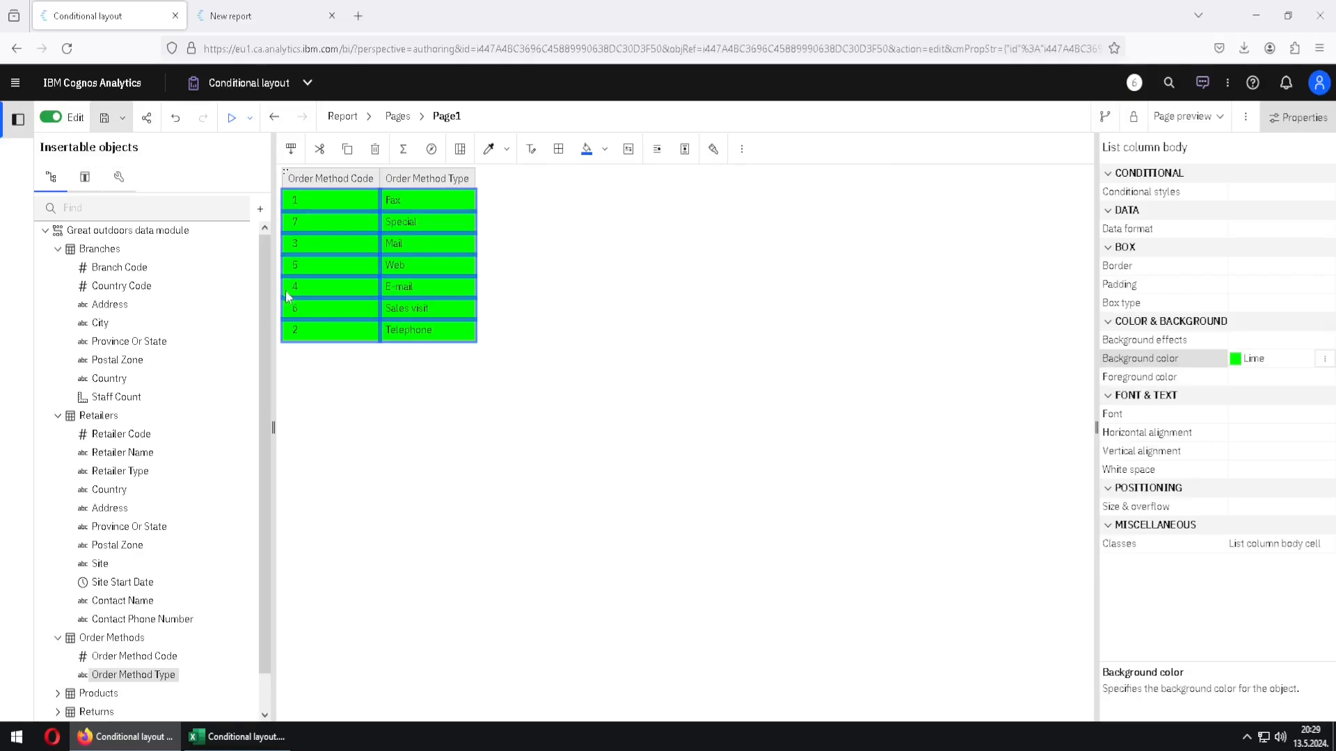
left_click(250, 128)
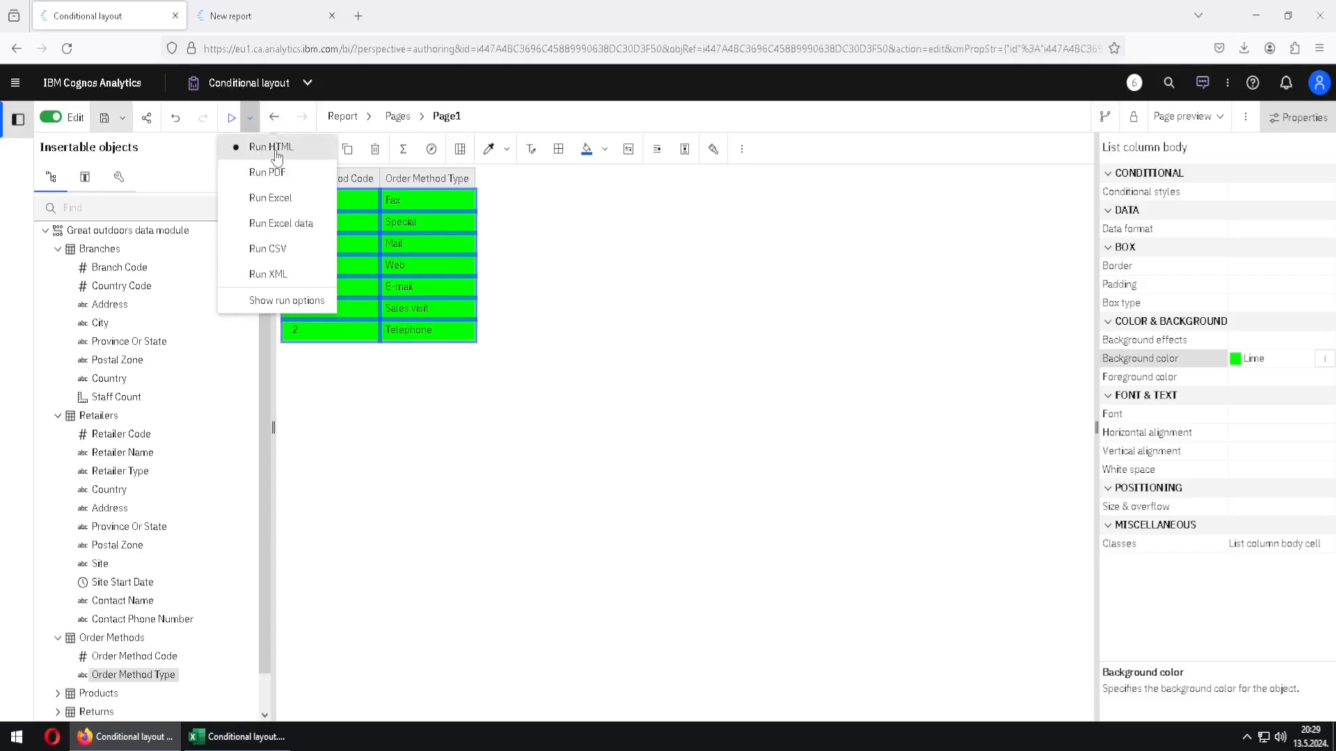
left_click(277, 156)
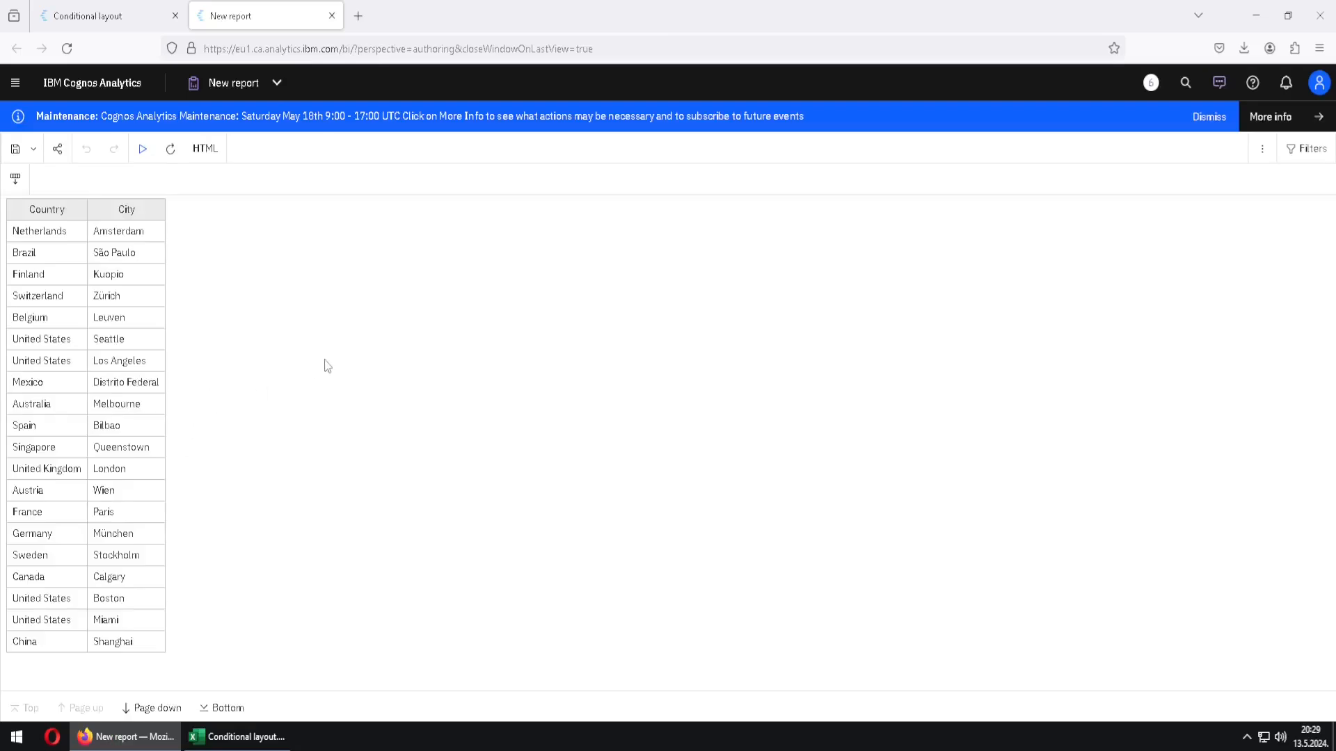
Step: Return to the Conditional layout report and run it as PDF to view the PDF layout's output
left_click(109, 22)
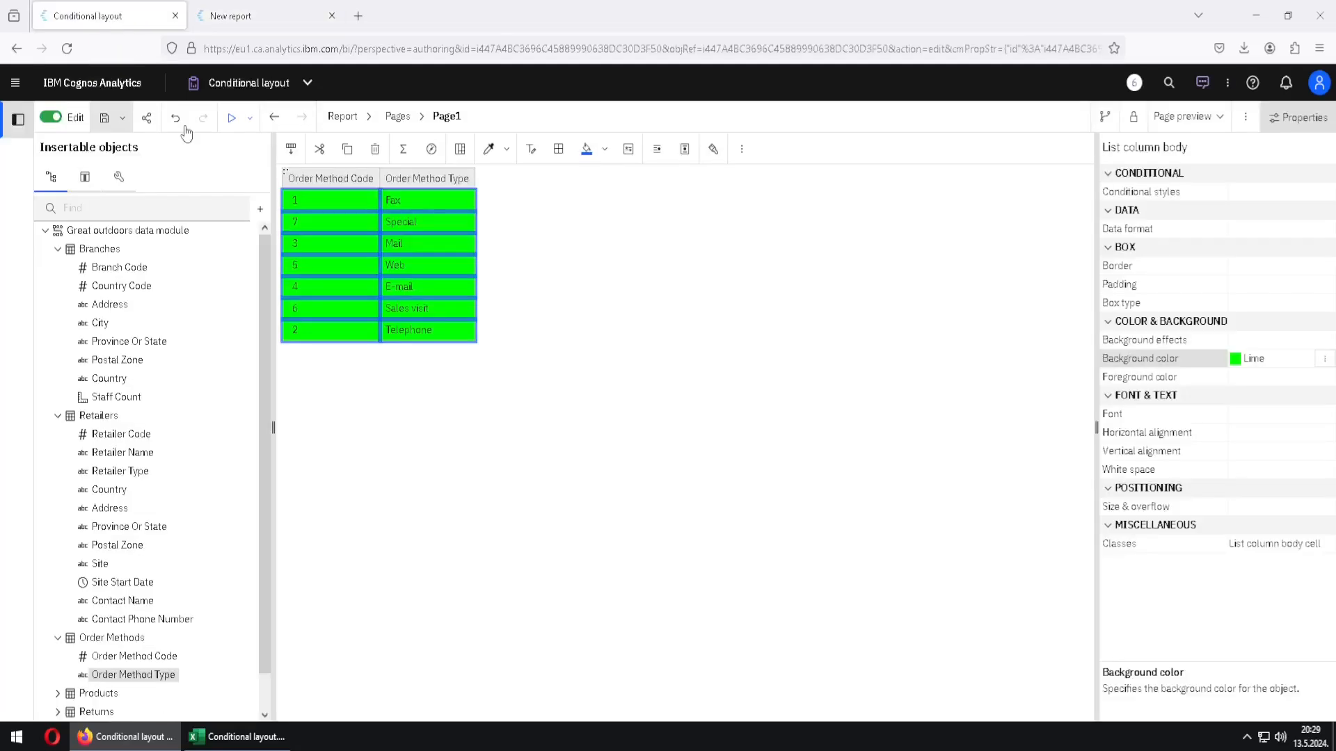
left_click(250, 118)
left_click(297, 174)
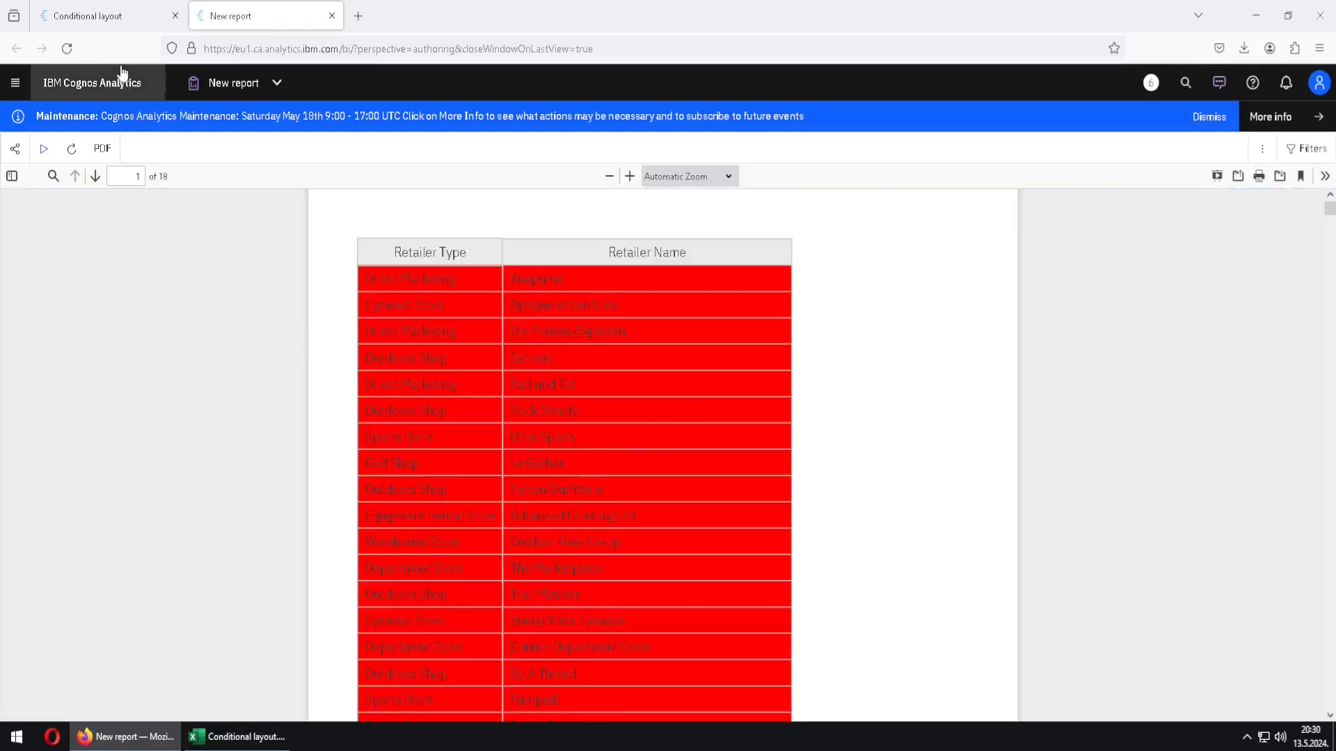
Step: Run the report in Excel format and examine the order method list in the Conditional layout.xlsx workbook in Excel
left_click(110, 18)
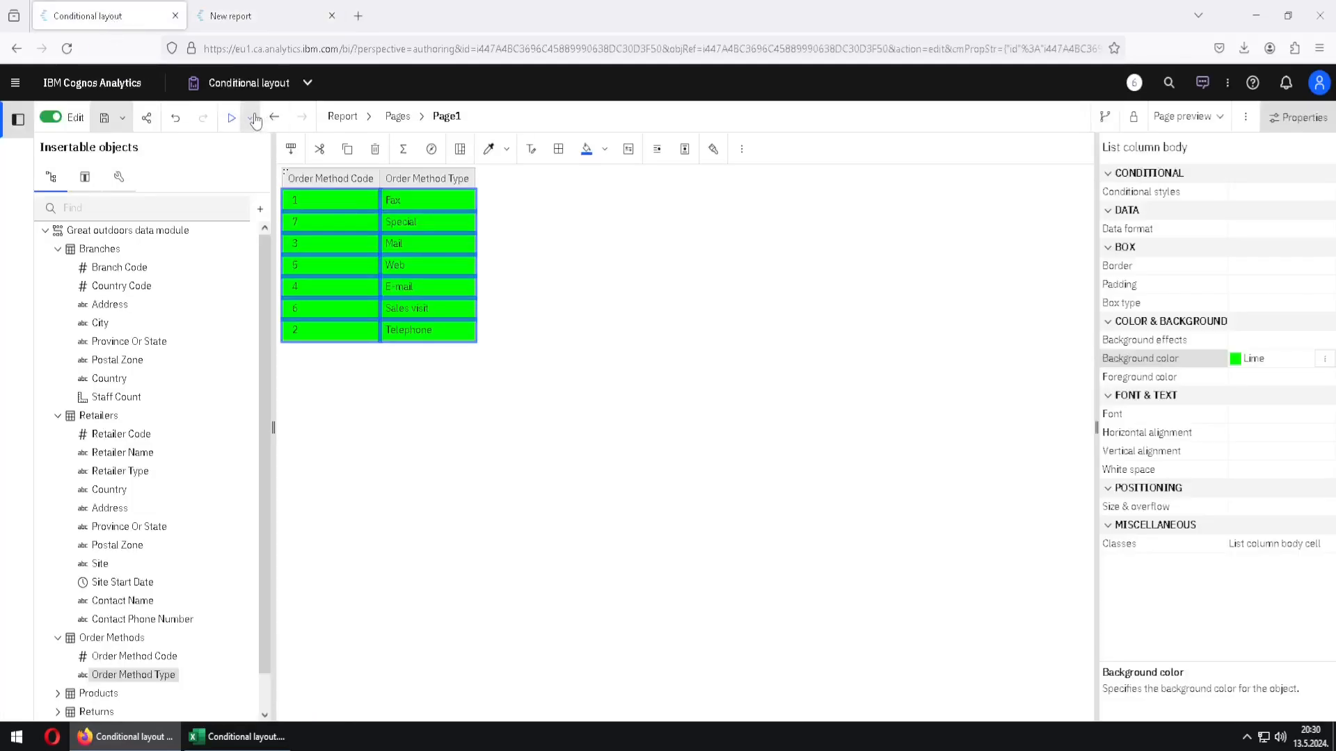
left_click(250, 118)
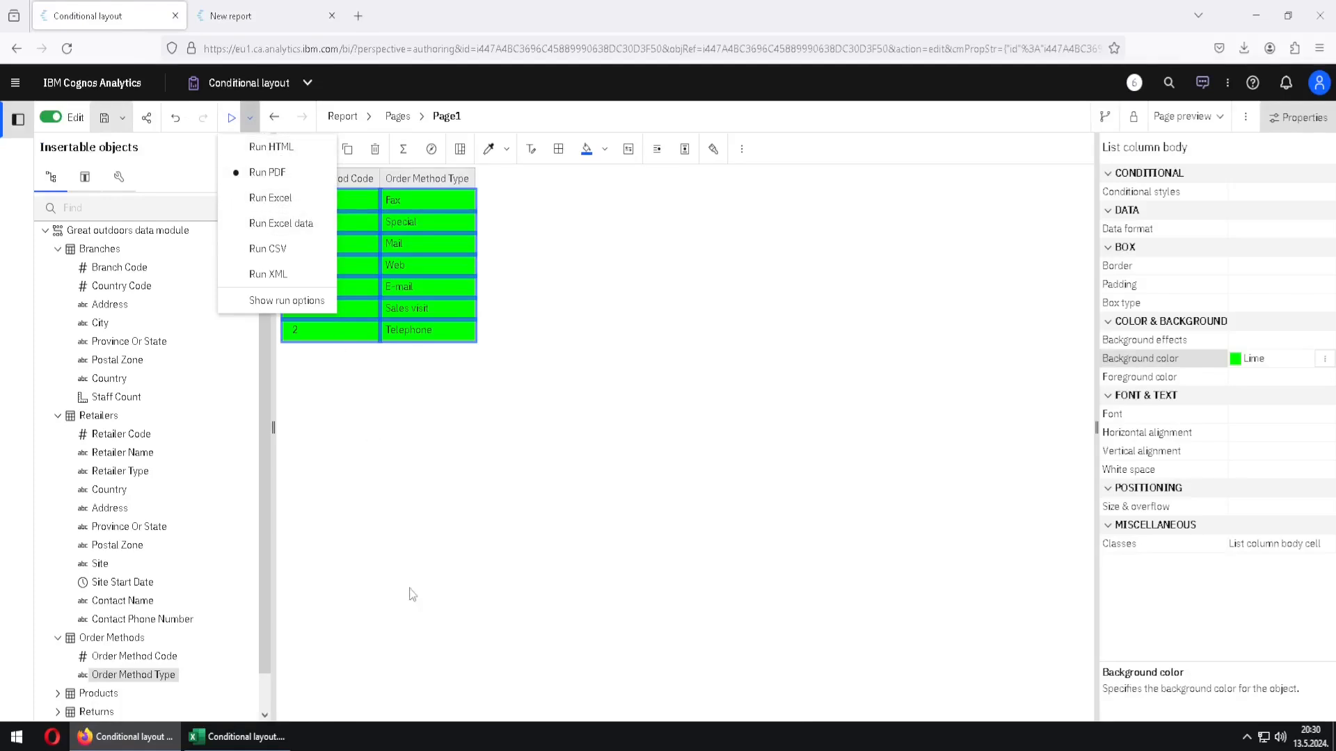
left_click(263, 737)
left_click(366, 336)
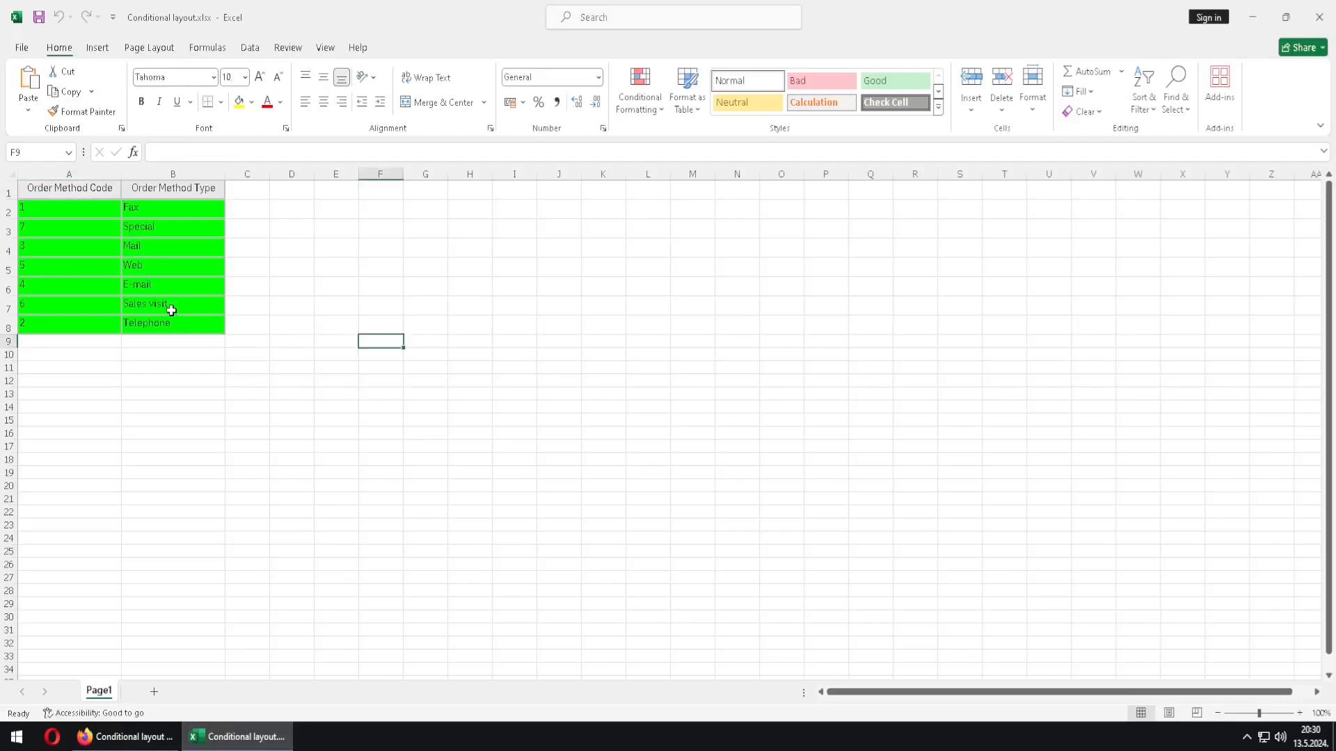
left_click(167, 321)
key("ctrl+a")
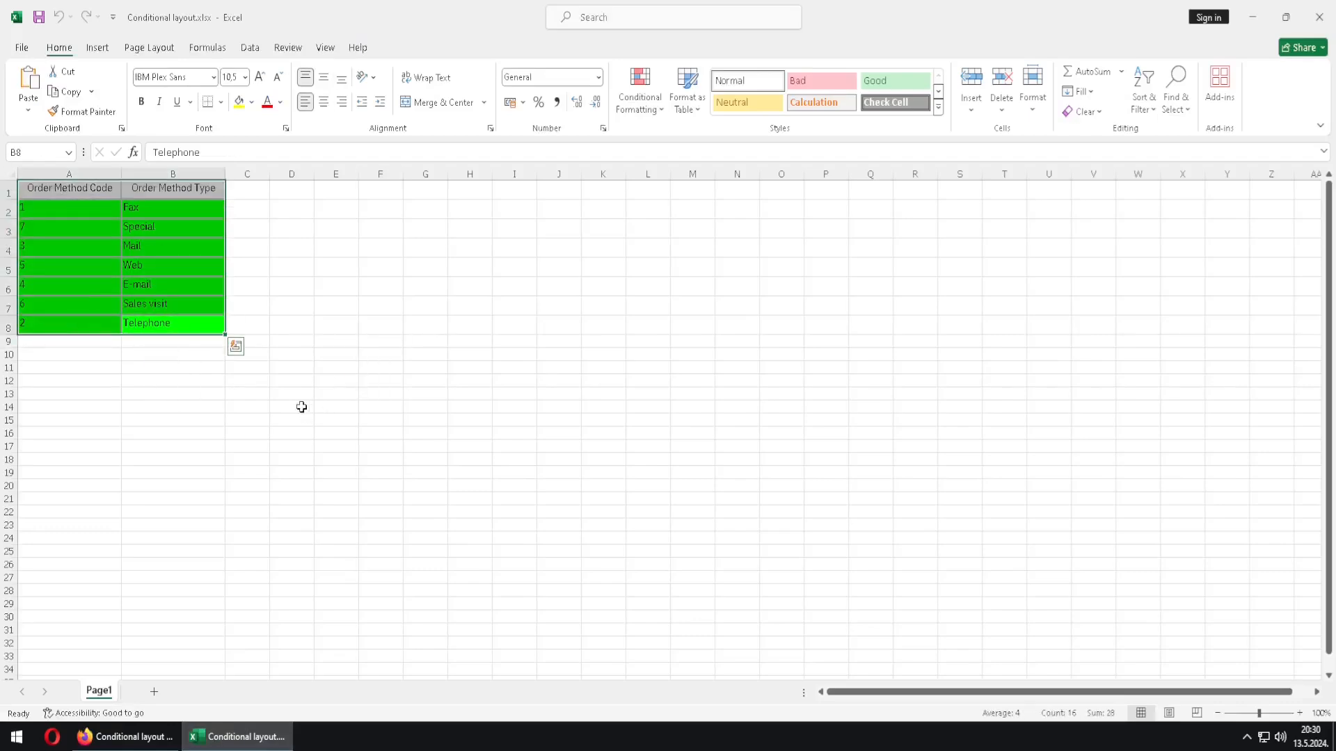
left_click(168, 461)
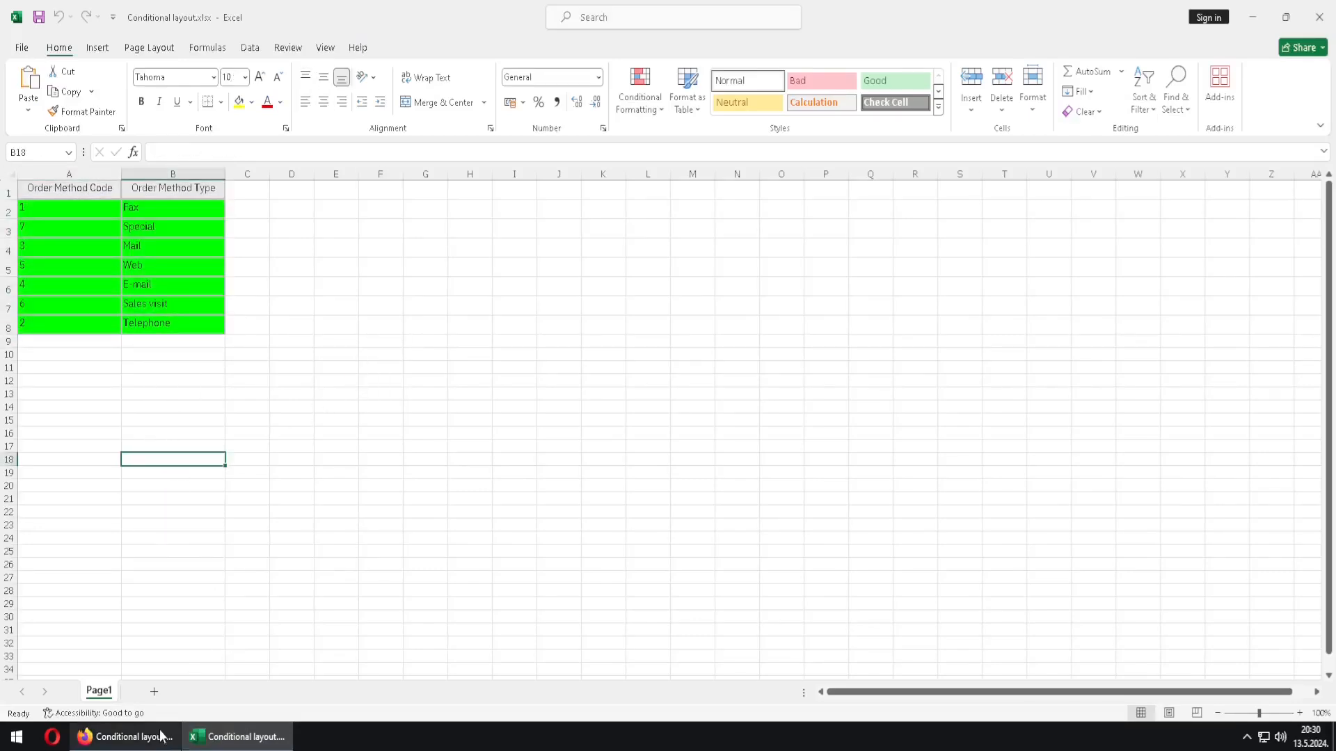
Step: Switch back to the report in Cognos Analytics and delete the varCL variable
left_click(138, 738)
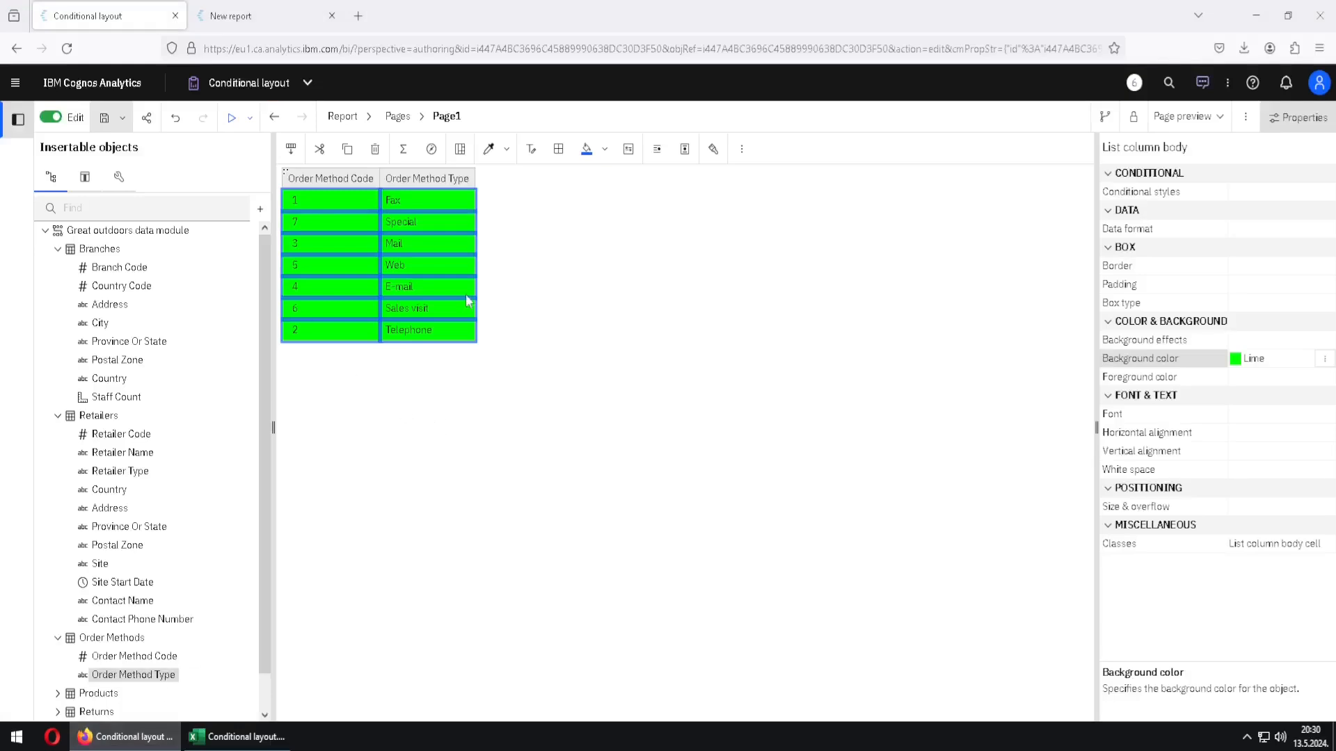
left_click(343, 116)
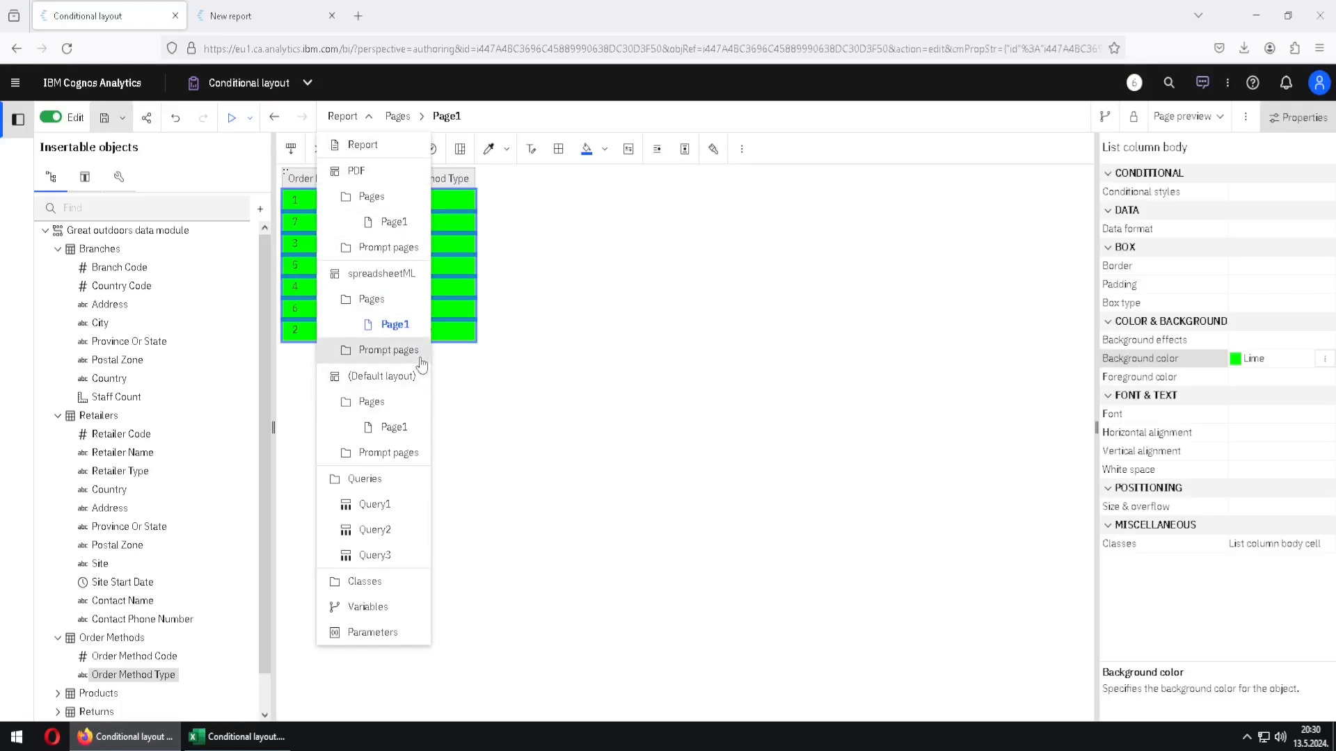
left_click(368, 607)
left_click(323, 217)
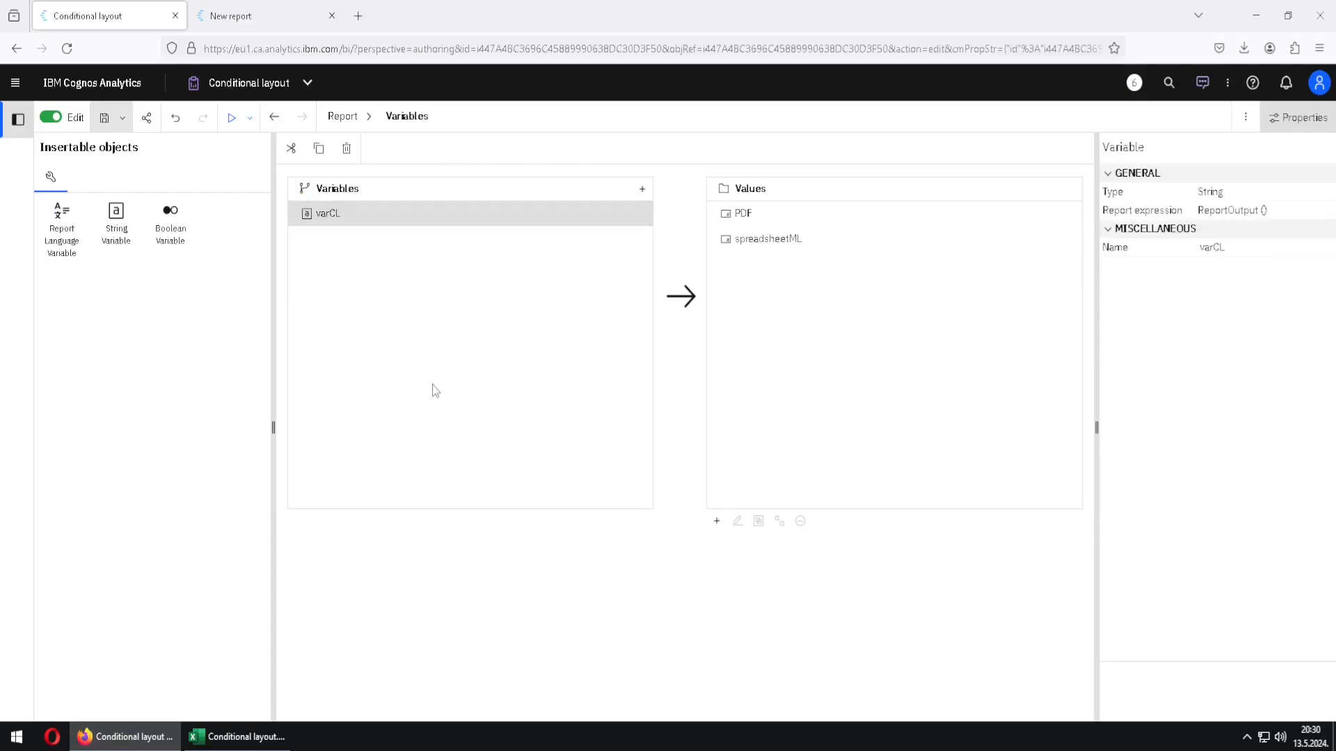
key("Delete")
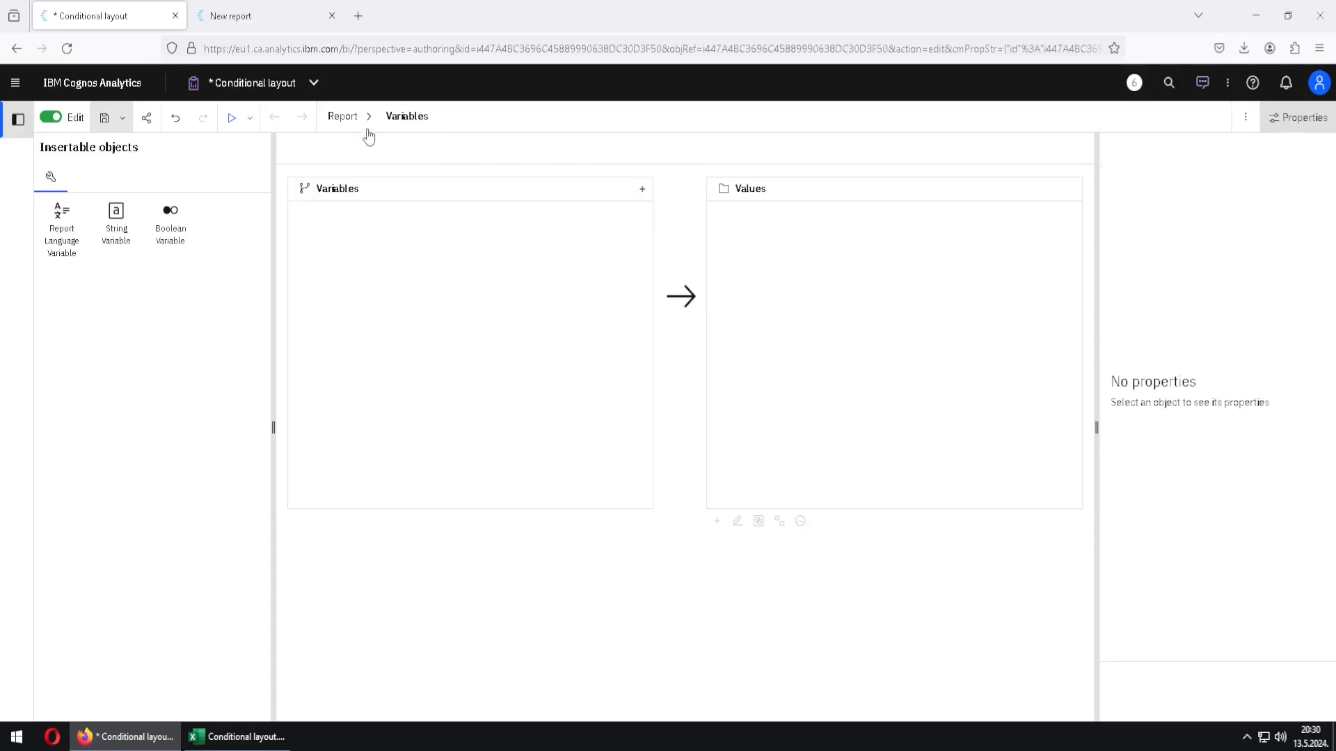
left_click(365, 122)
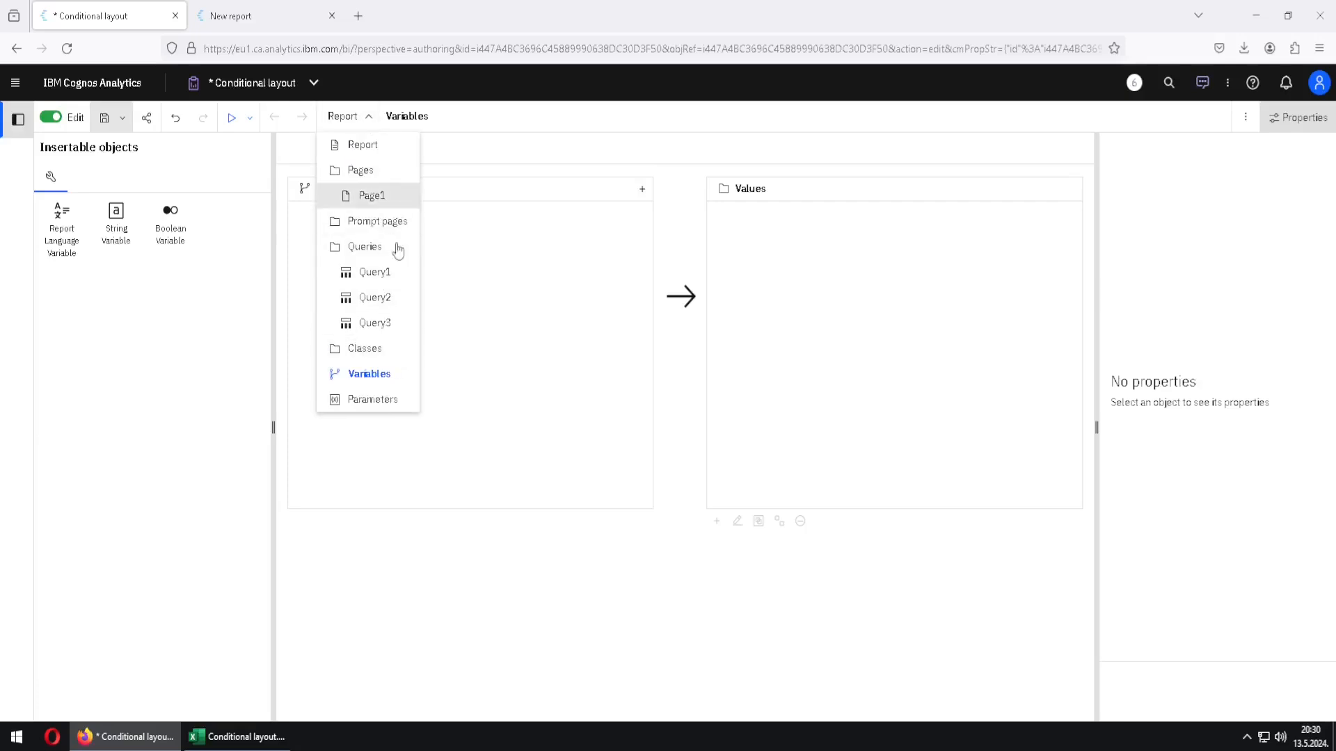
key("ctrl")
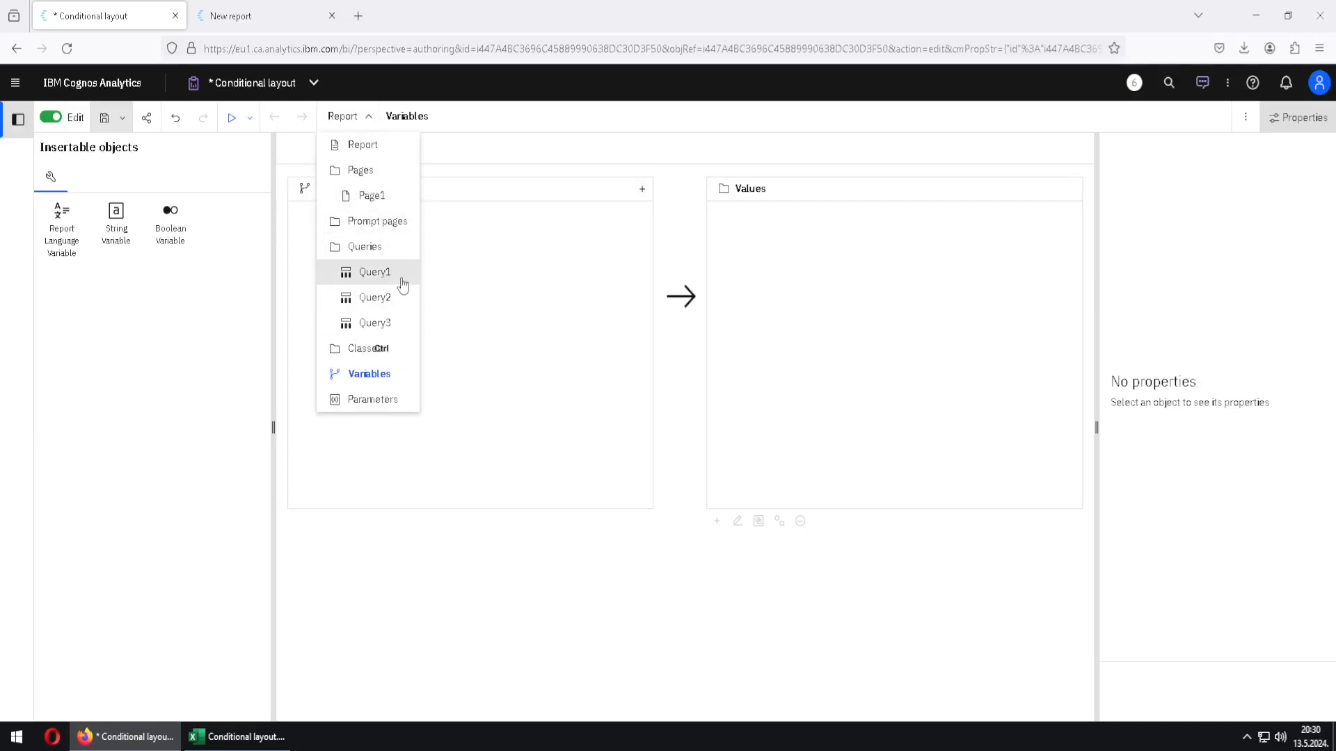
mouse_move(320, 341)
left_mouse_down()
mouse_move(382, 252)
mouse_move(411, 252)
left_mouse_up()
left_click_drag(398, 300, 411, 321)
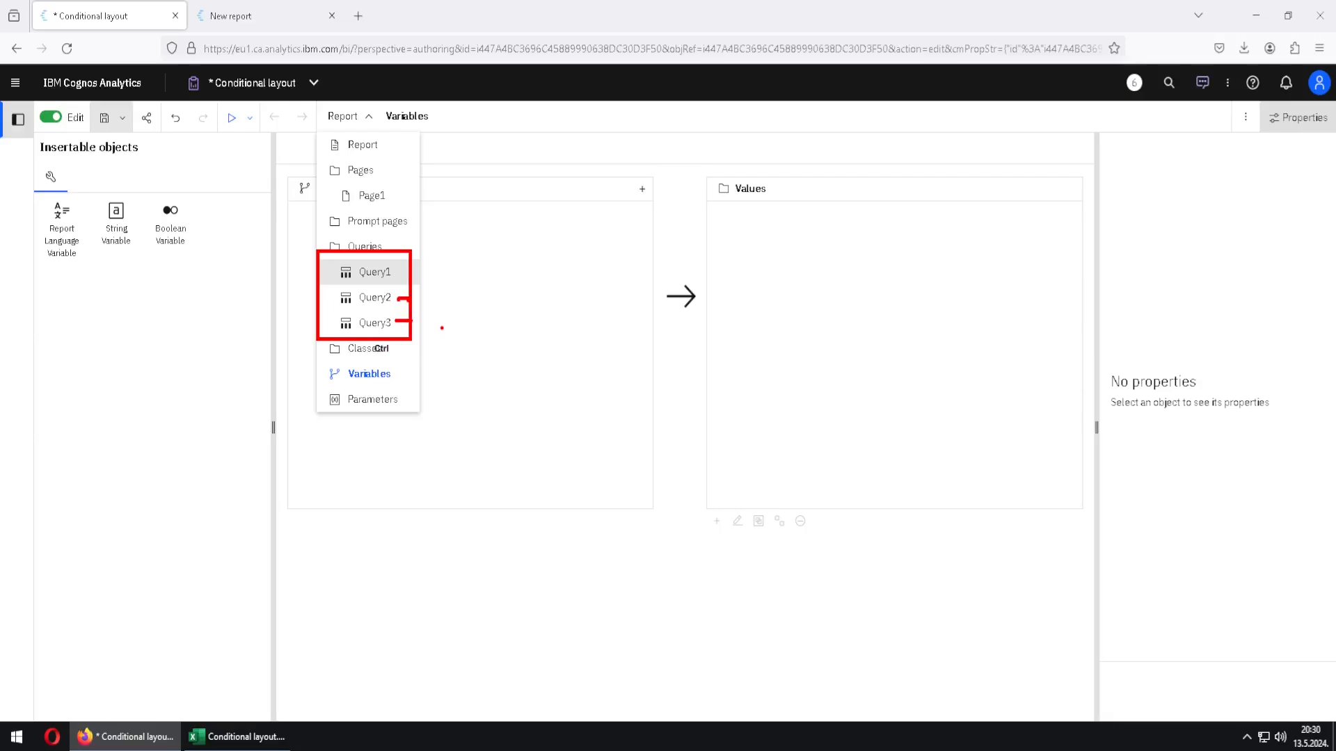
key("Escape")
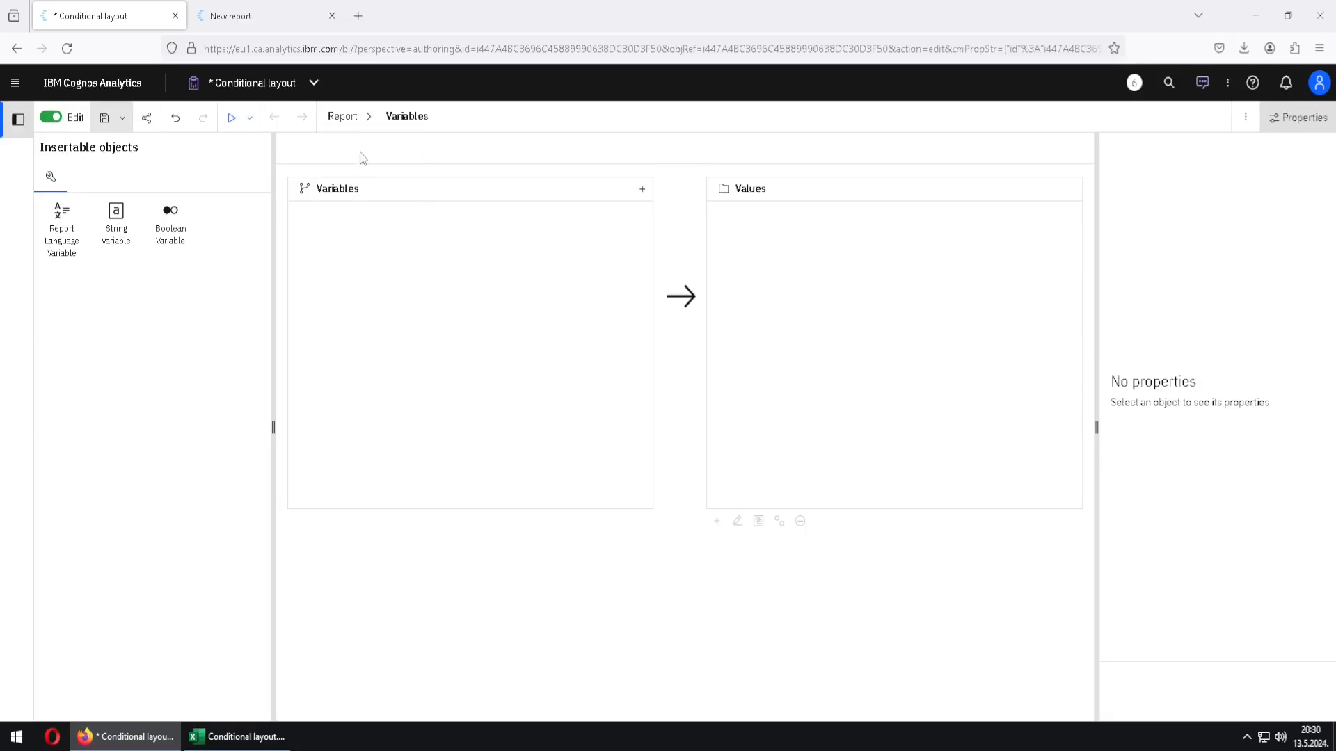
Step: Delete Query2 and Query3 from the report's queries
left_click(361, 116)
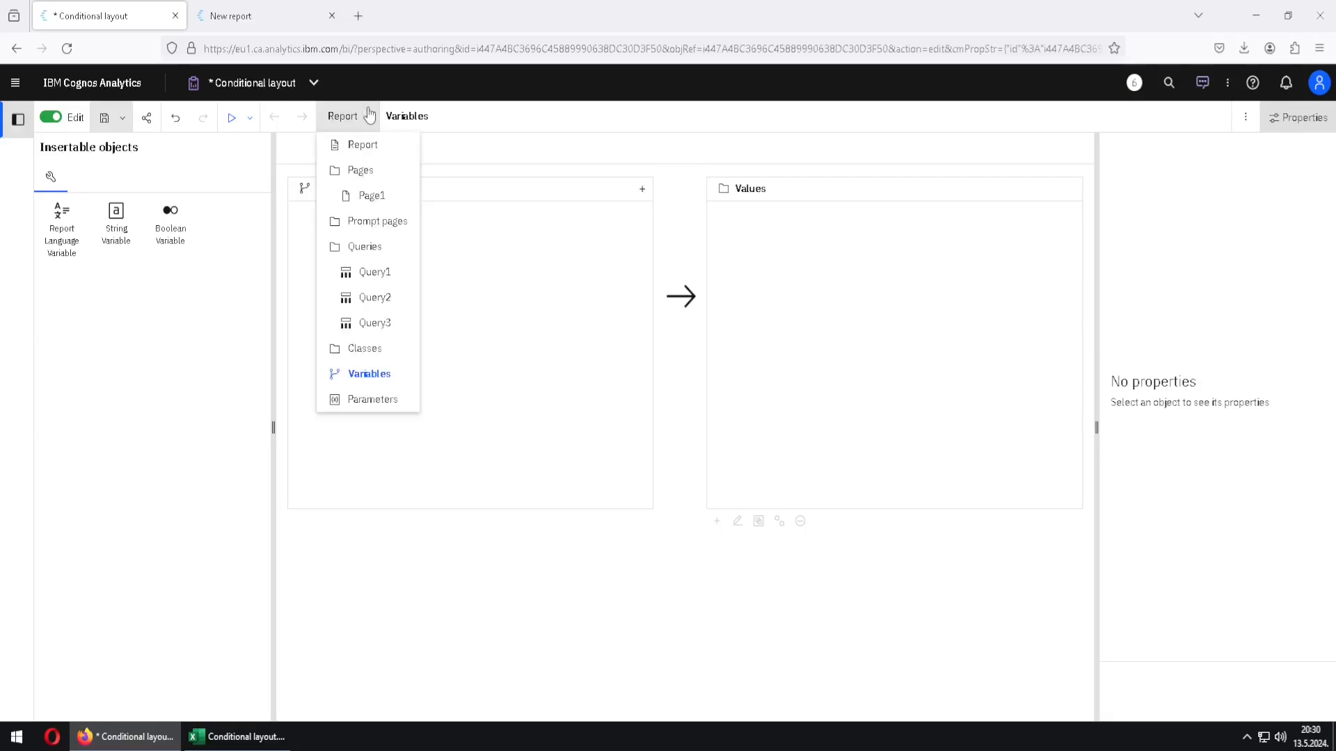
left_click(369, 246)
left_click(315, 270)
key("Delete")
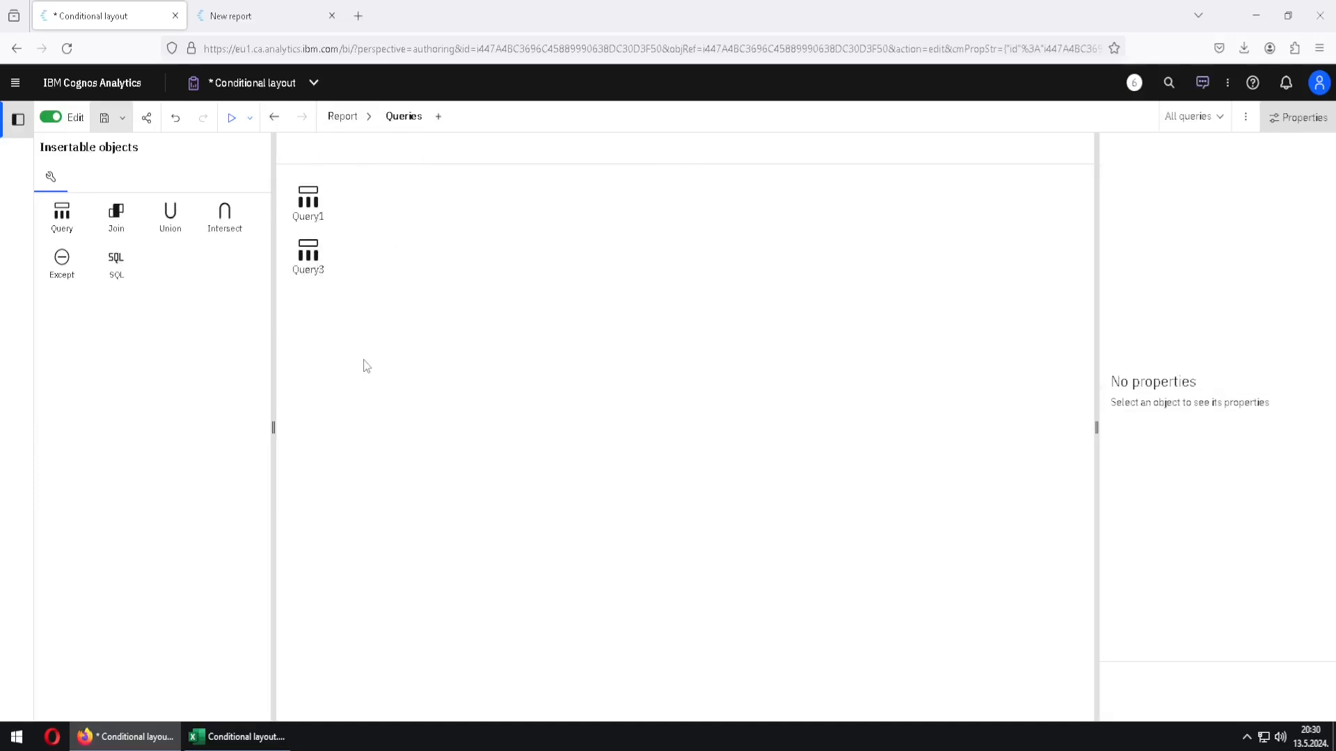
left_click(312, 271)
key("Delete")
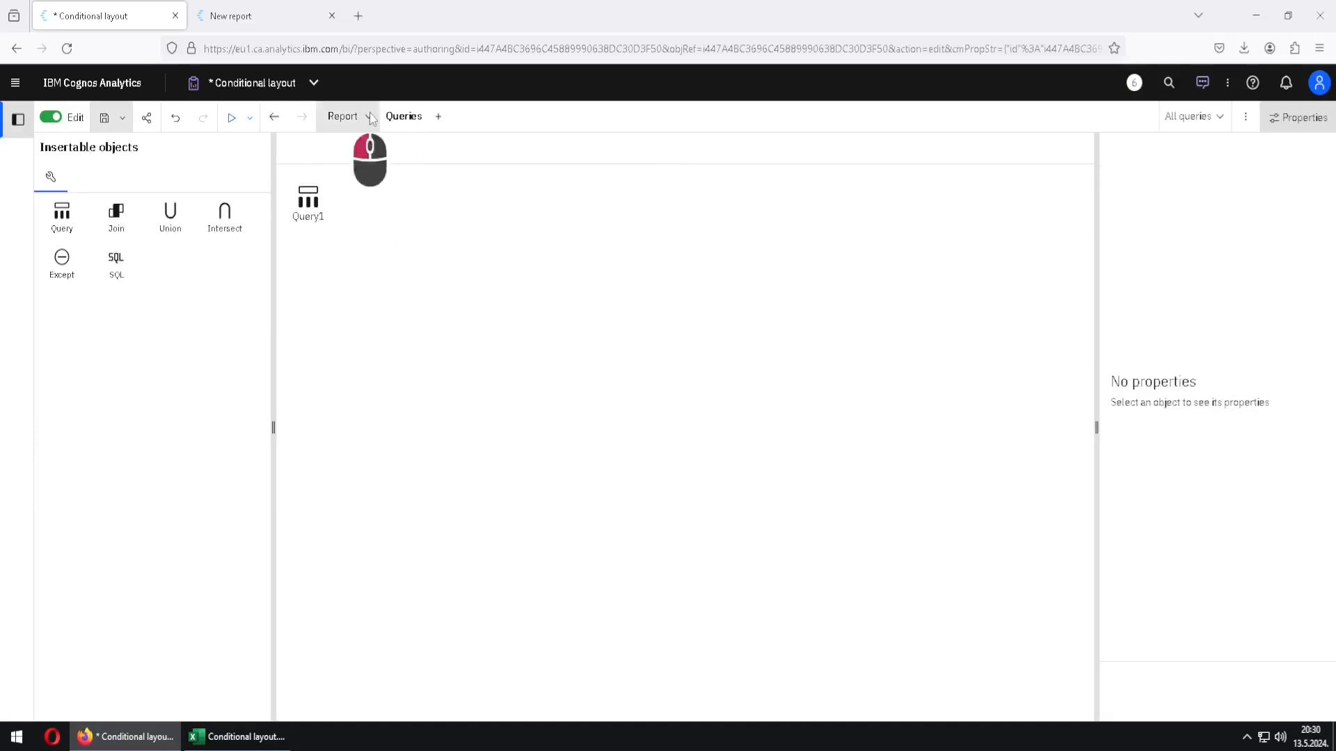